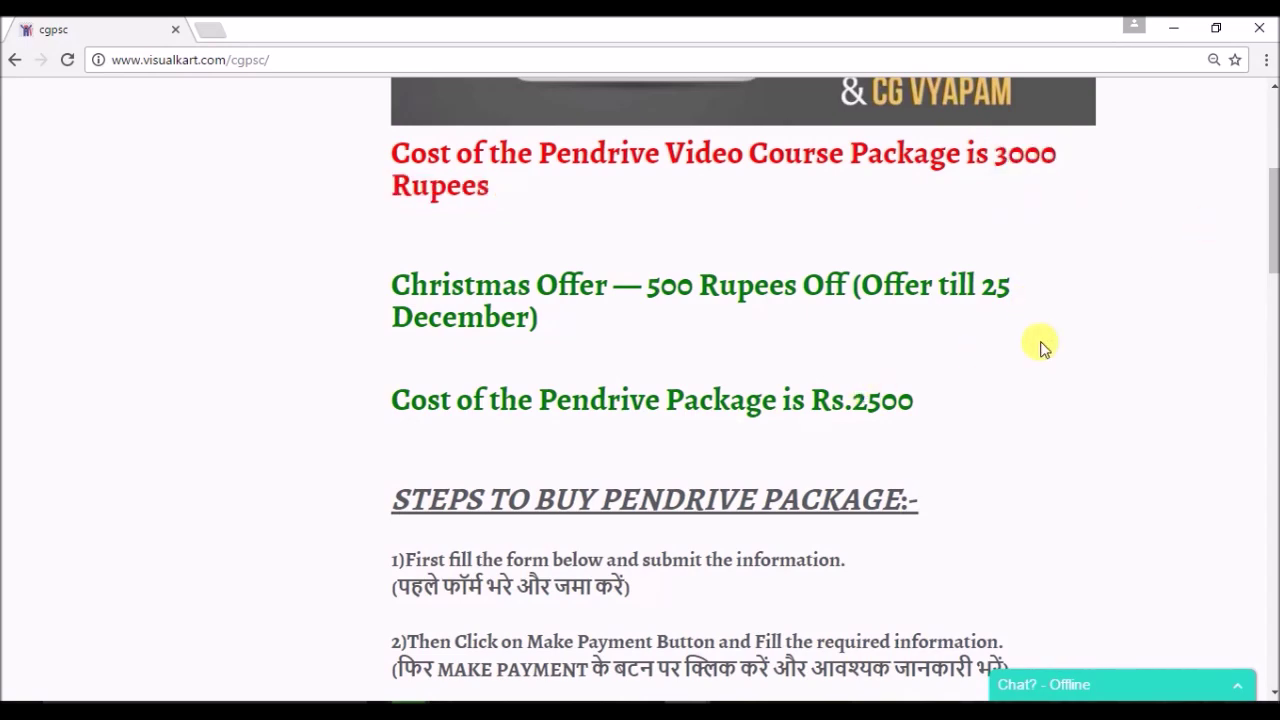
Scroll past the 'Steps to buy pendrive package' list down to the FORM section.
{"action": "scroll", "coordinate": [1268, 258], "scroll_direction": "down", "scroll_amount": 2}
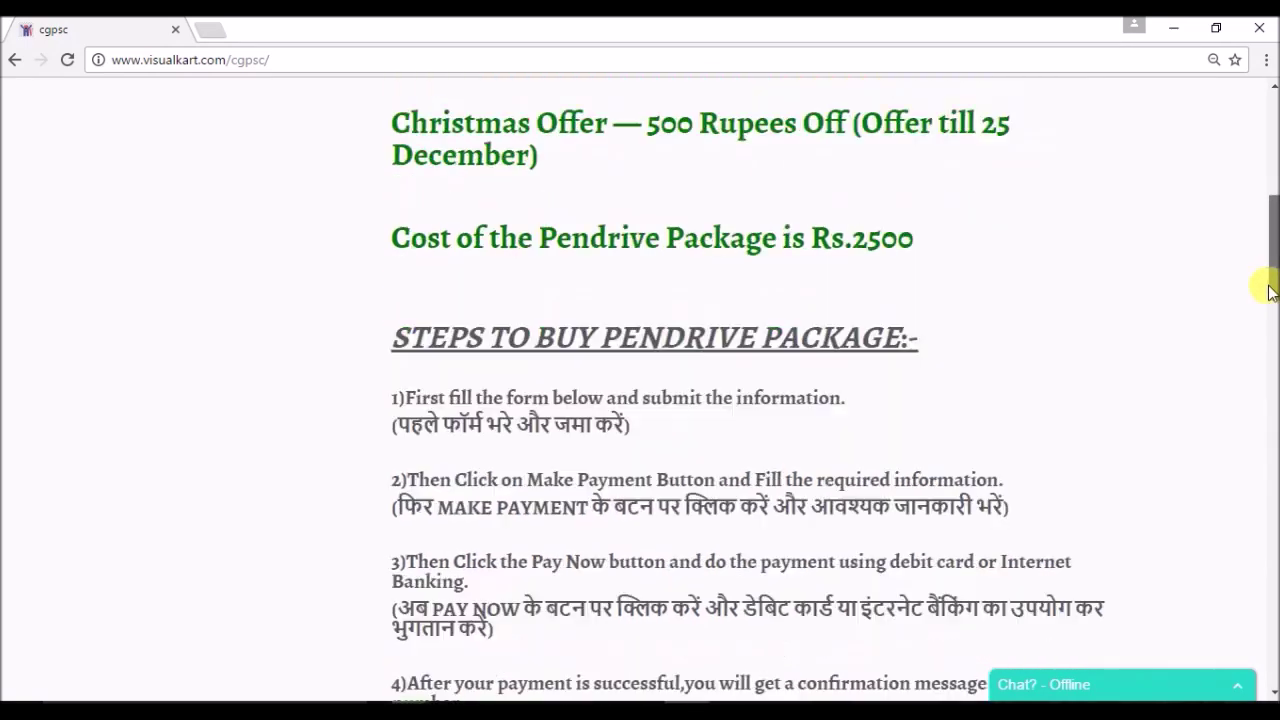
{"action": "scroll", "coordinate": [1268, 268], "scroll_direction": "up", "scroll_amount": 1}
{"action": "scroll", "coordinate": [1270, 278], "scroll_direction": "down", "scroll_amount": 2}
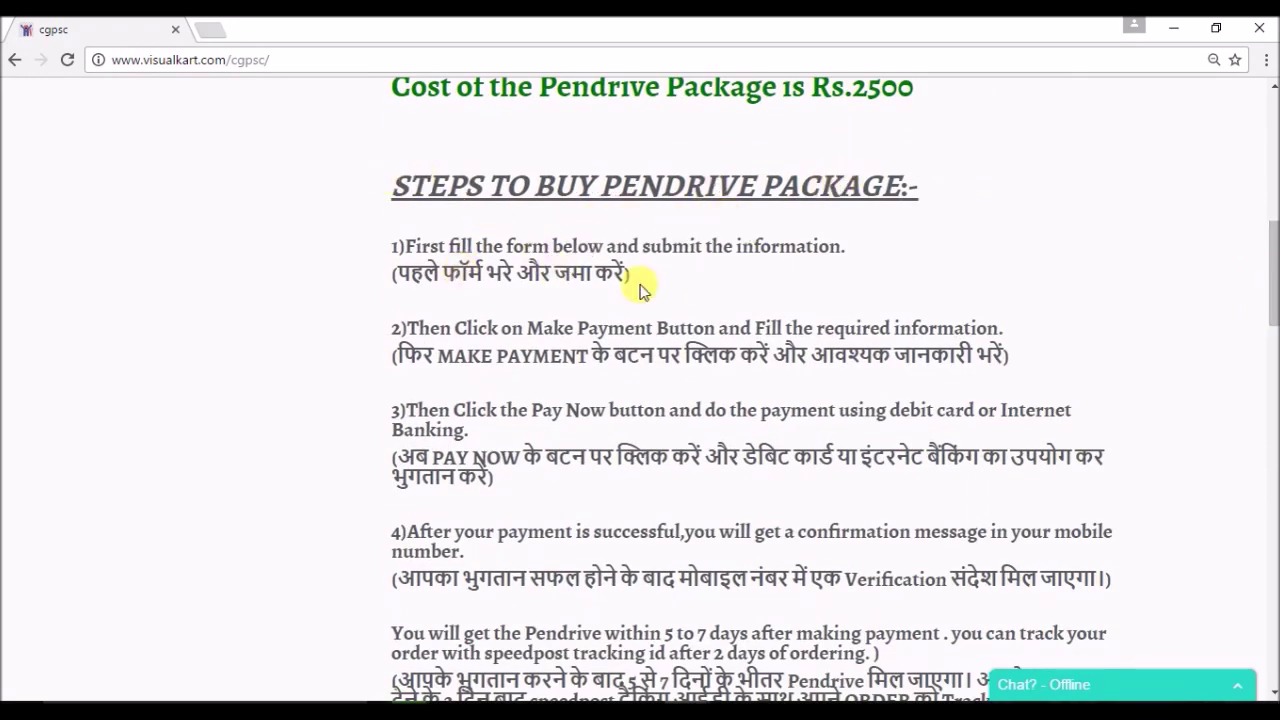
{"action": "scroll", "coordinate": [1270, 255], "scroll_direction": "down", "scroll_amount": 1}
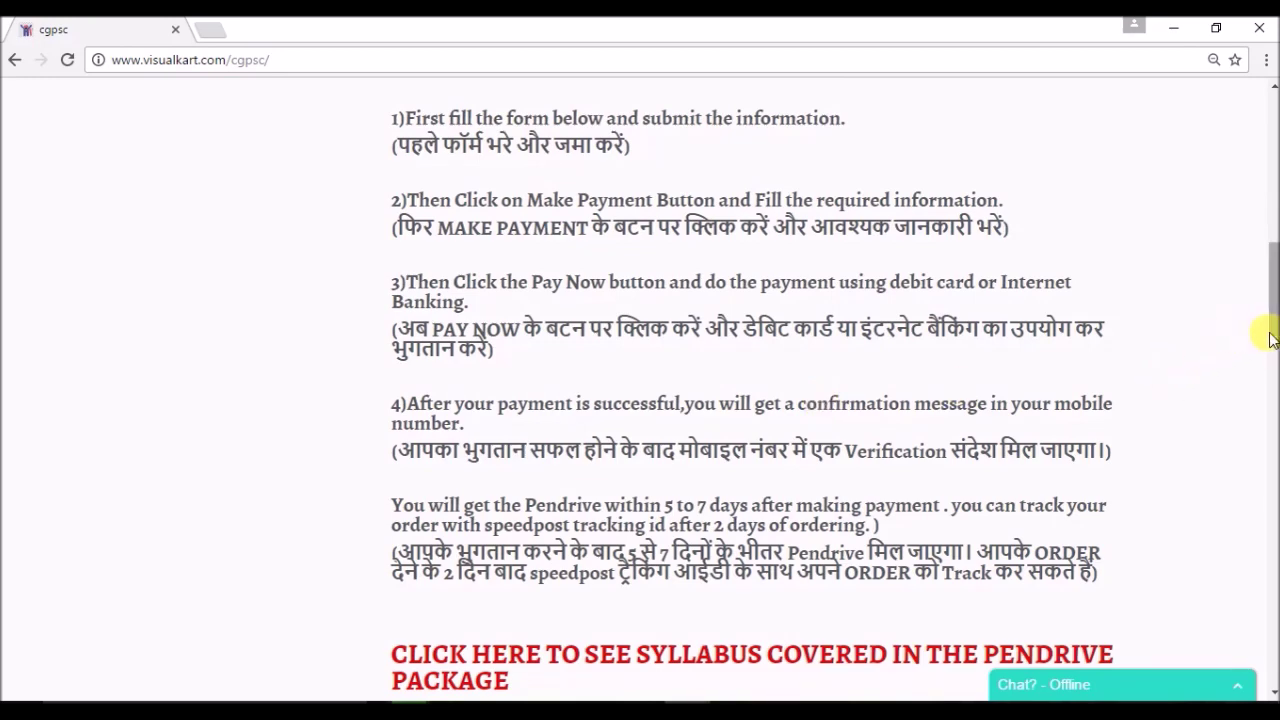
{"action": "scroll", "coordinate": [1272, 332], "scroll_direction": "up", "scroll_amount": 1}
{"action": "left_click_drag", "start_coordinate": [1270, 330], "coordinate": [1272, 466]}
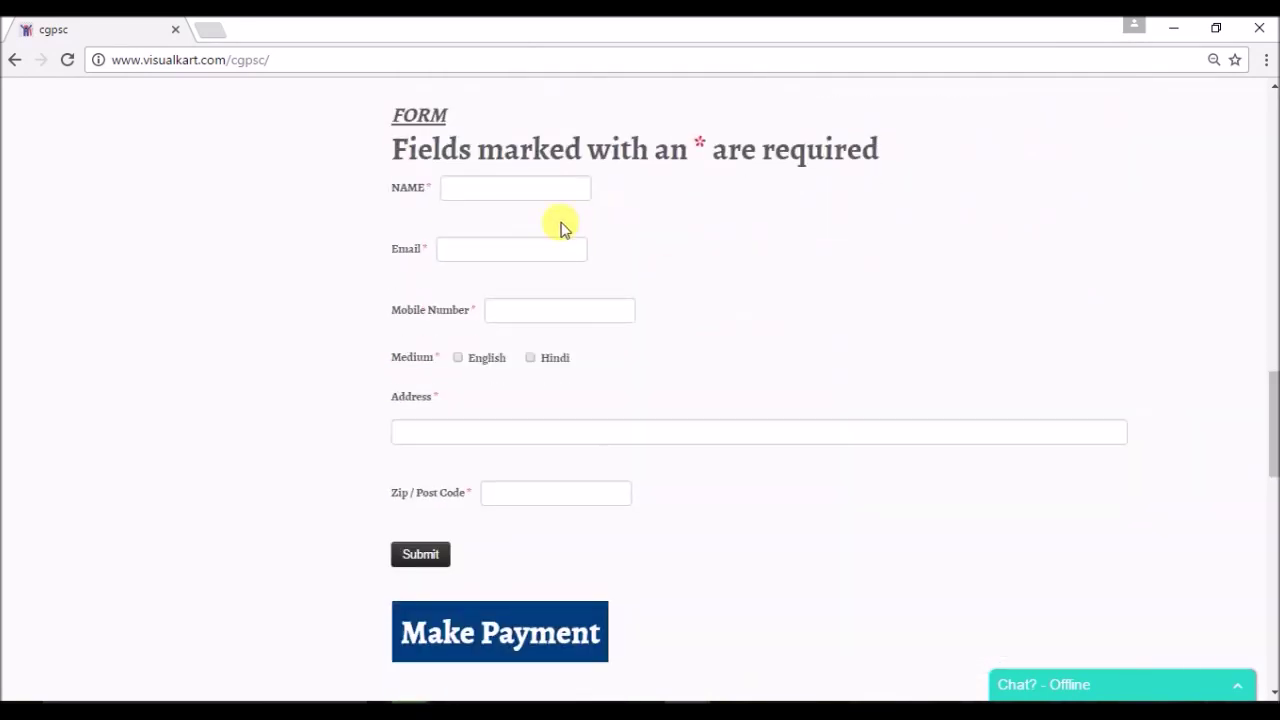
Fill NAME, Email and Mobile Number with the customer's details, correcting a typo in the e-mail.
{"action": "left_click", "coordinate": [528, 192]}
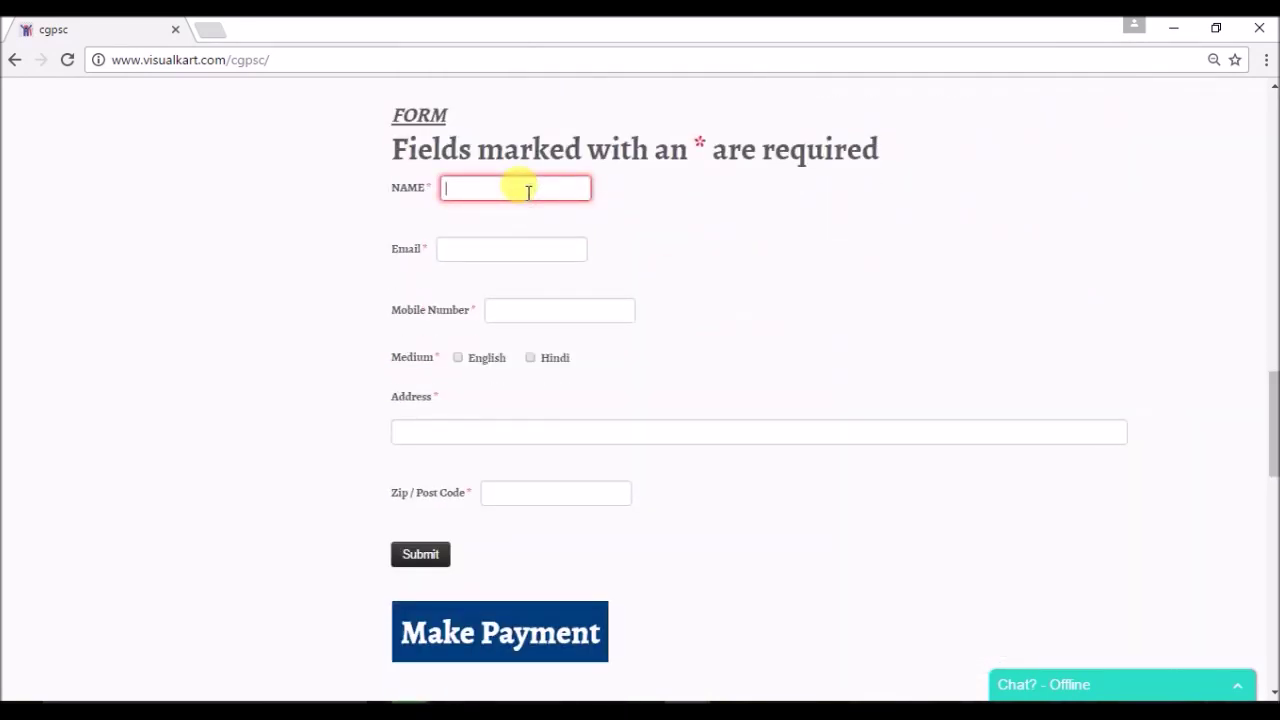
{"action": "left_click", "coordinate": [519, 255]}
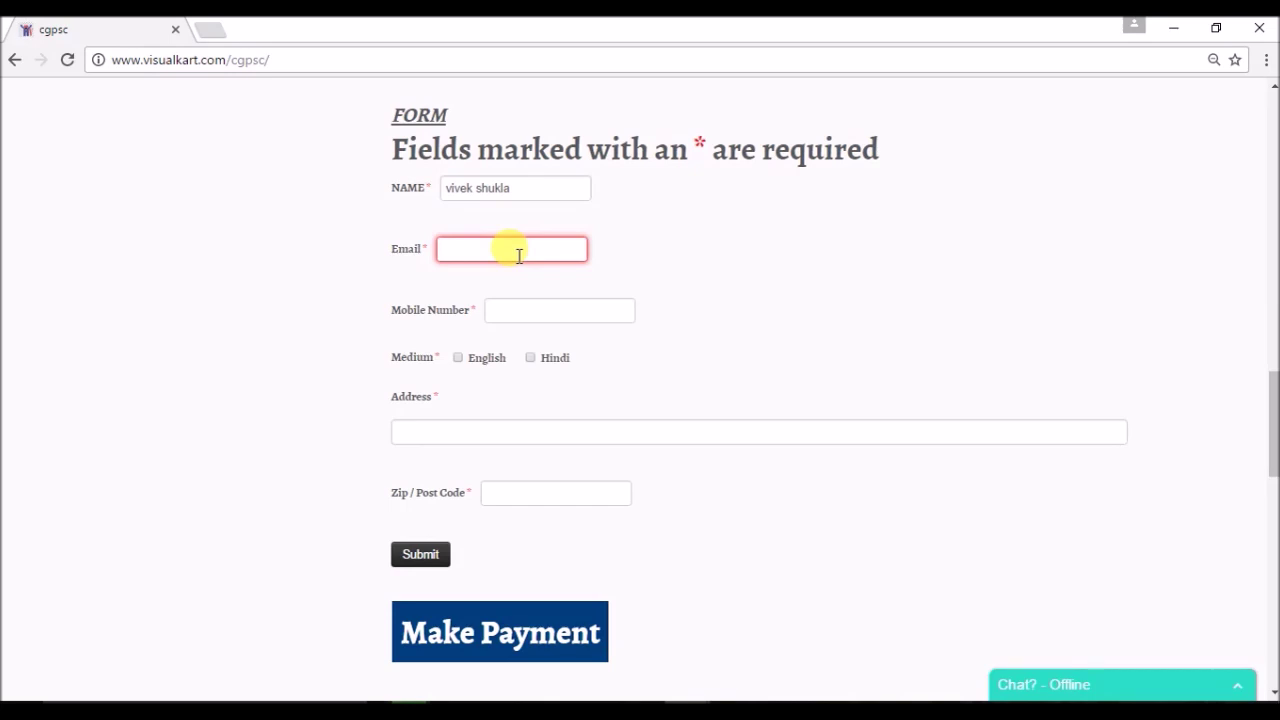
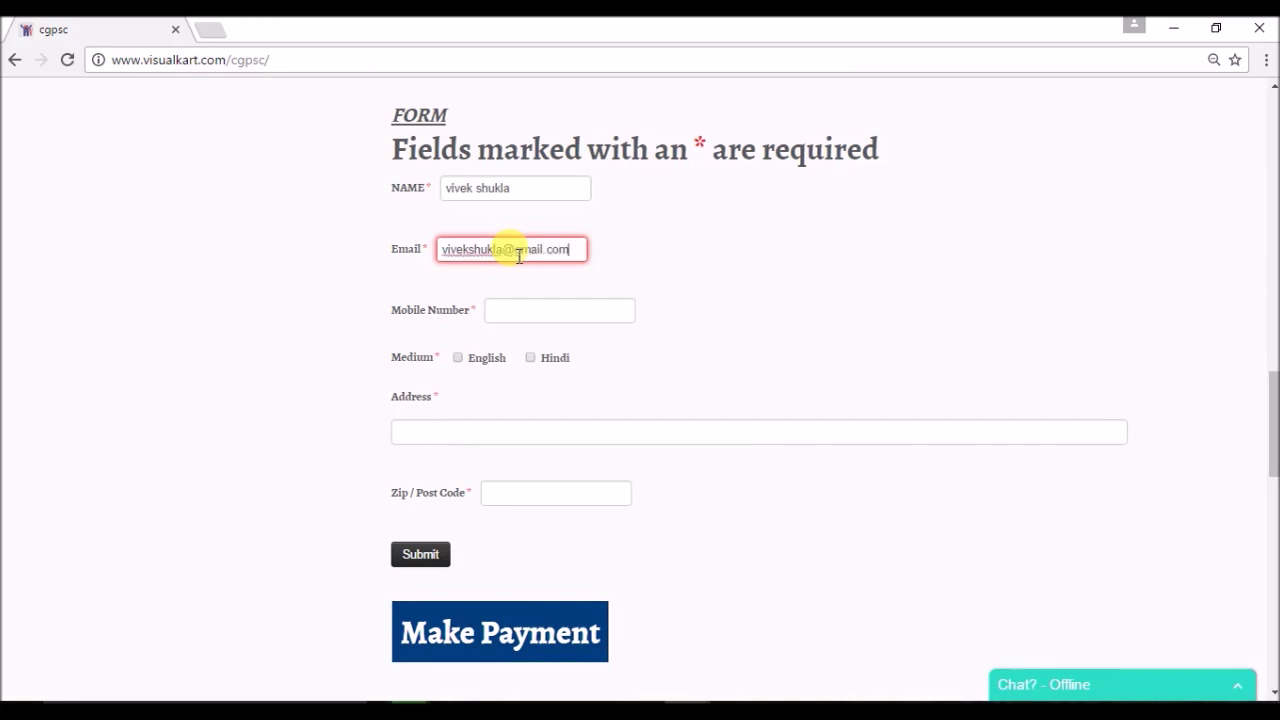
{"action": "left_click", "coordinate": [559, 311]}
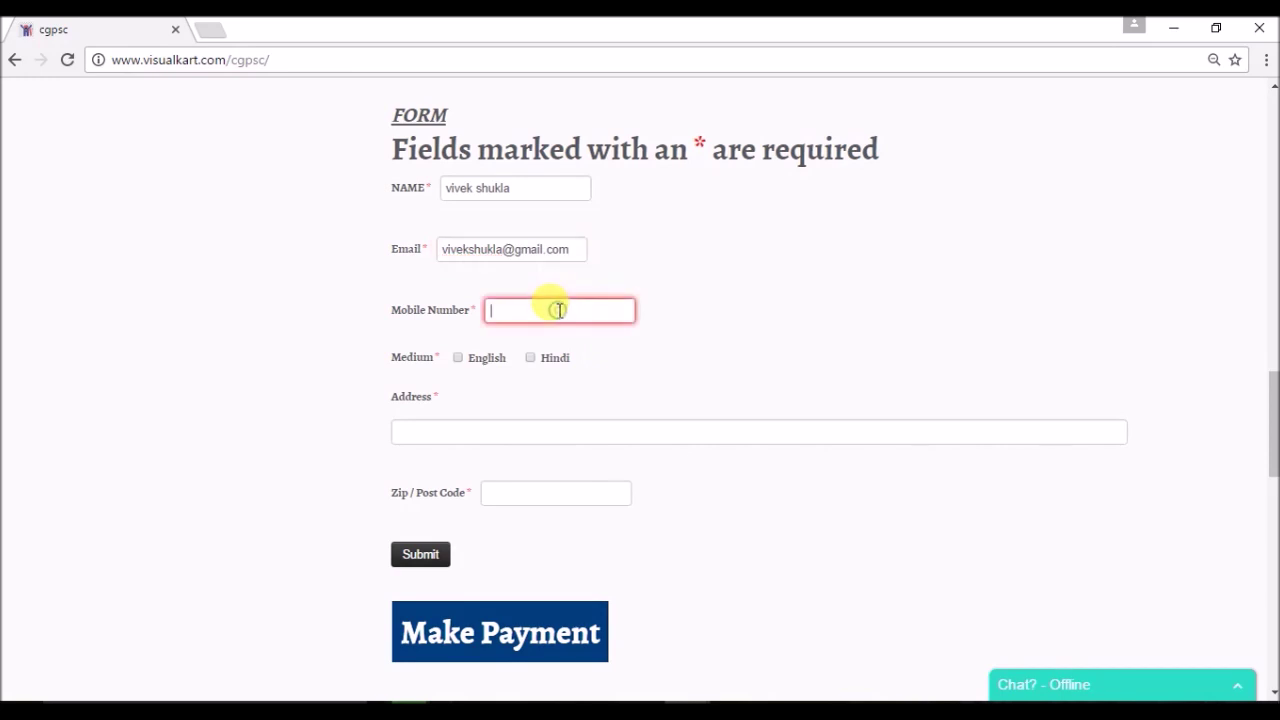
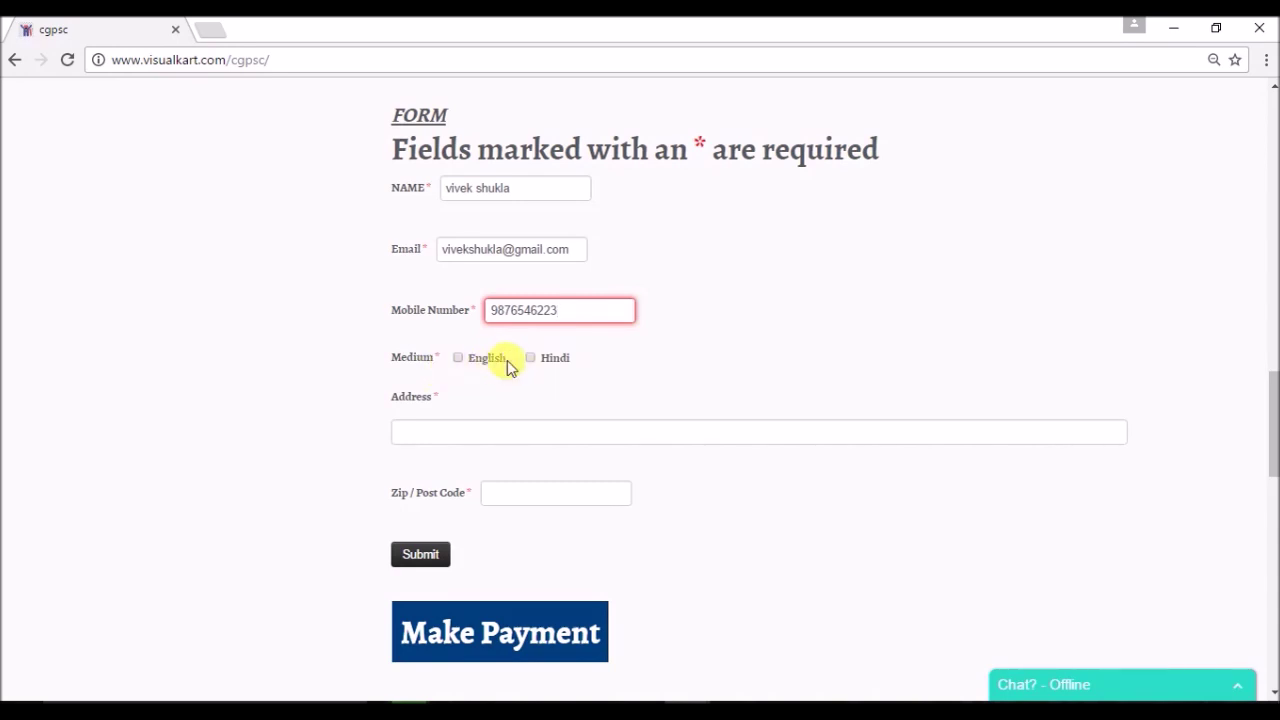
Select Hindi as the only course medium and fill in the Address and Zip / Post Code fields.
{"action": "left_click", "coordinate": [458, 359]}
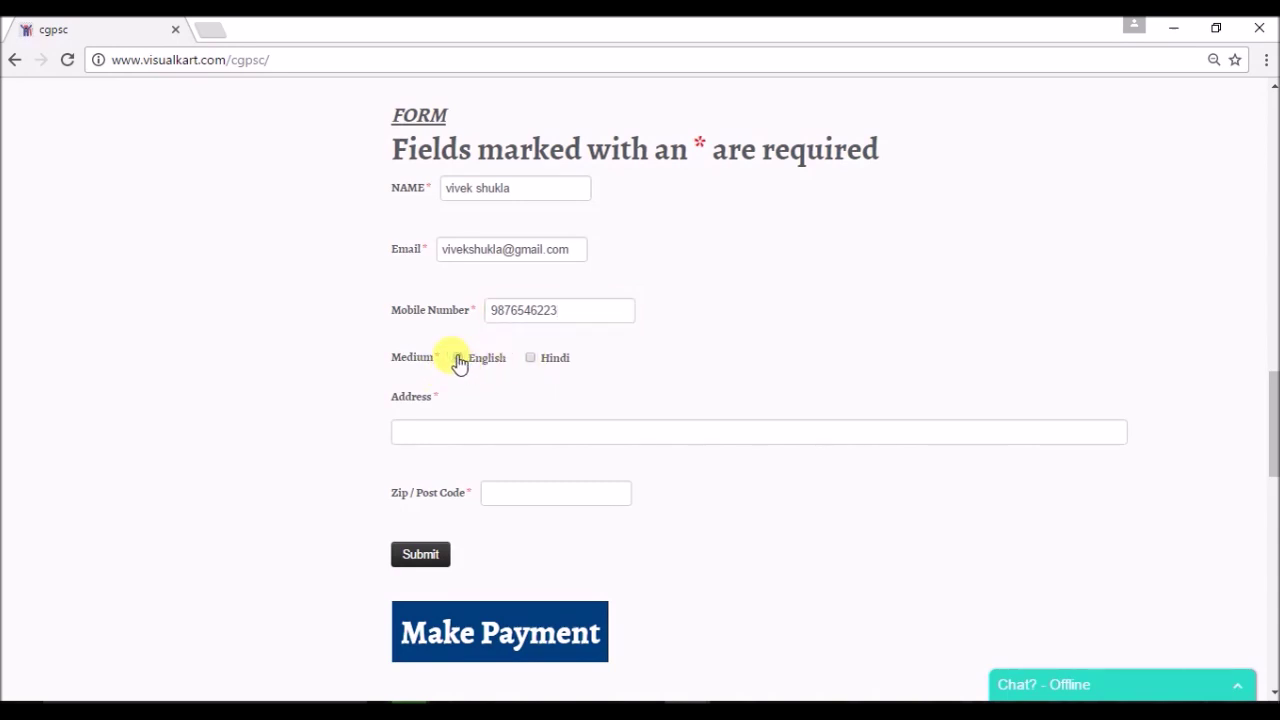
{"action": "left_click", "coordinate": [531, 358]}
{"action": "left_click", "coordinate": [459, 364]}
{"action": "left_click", "coordinate": [465, 431]}
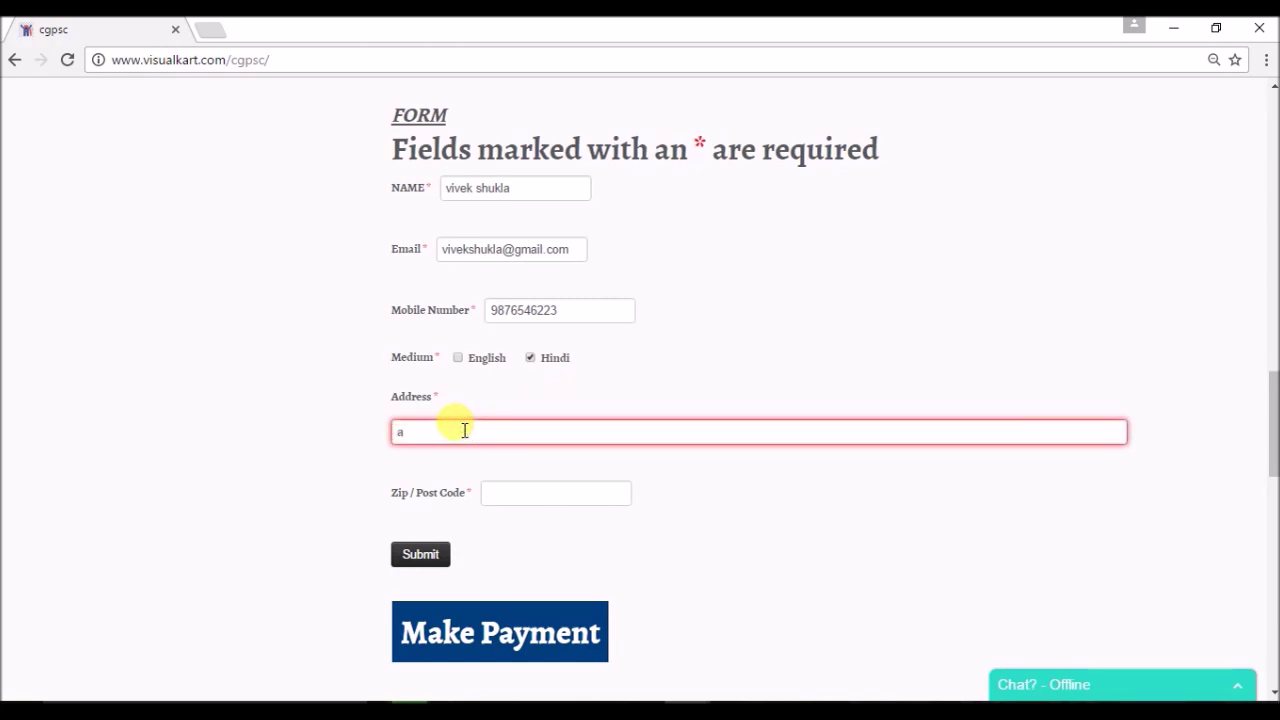
{"action": "type", "text": "abc"}
{"action": "type", "text": " daflkjkl"}
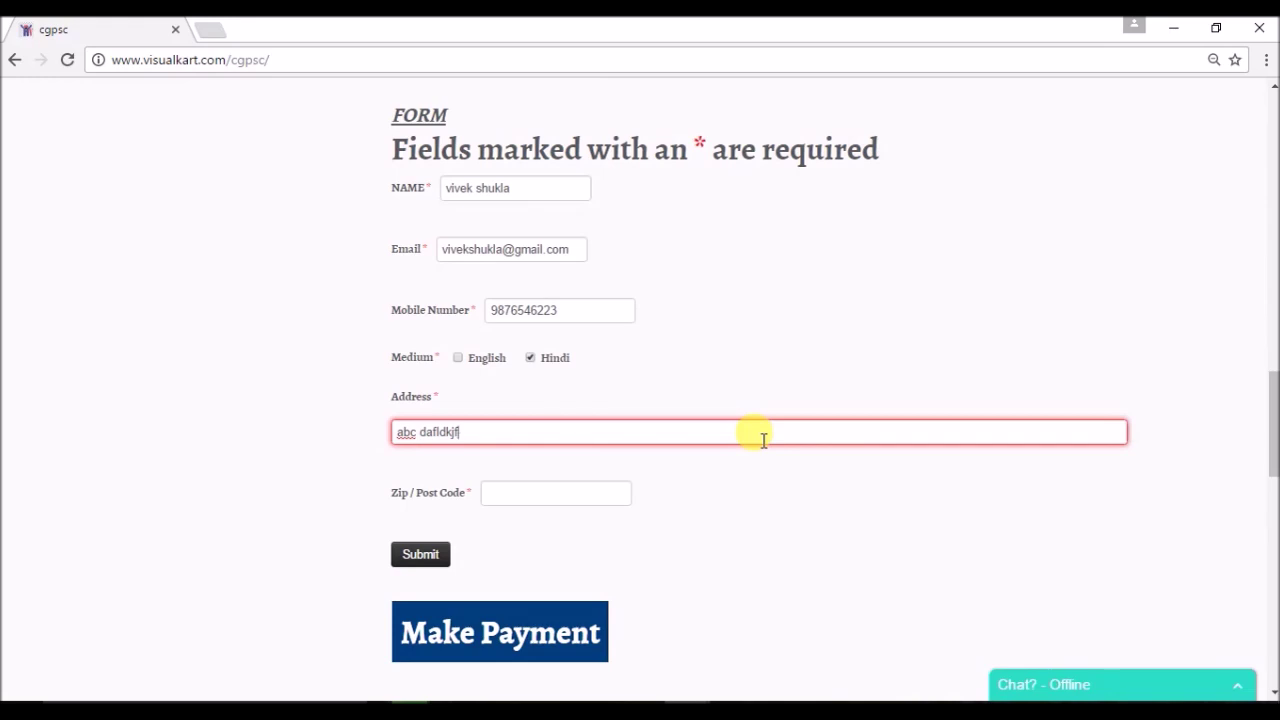
{"action": "left_click", "coordinate": [542, 497]}
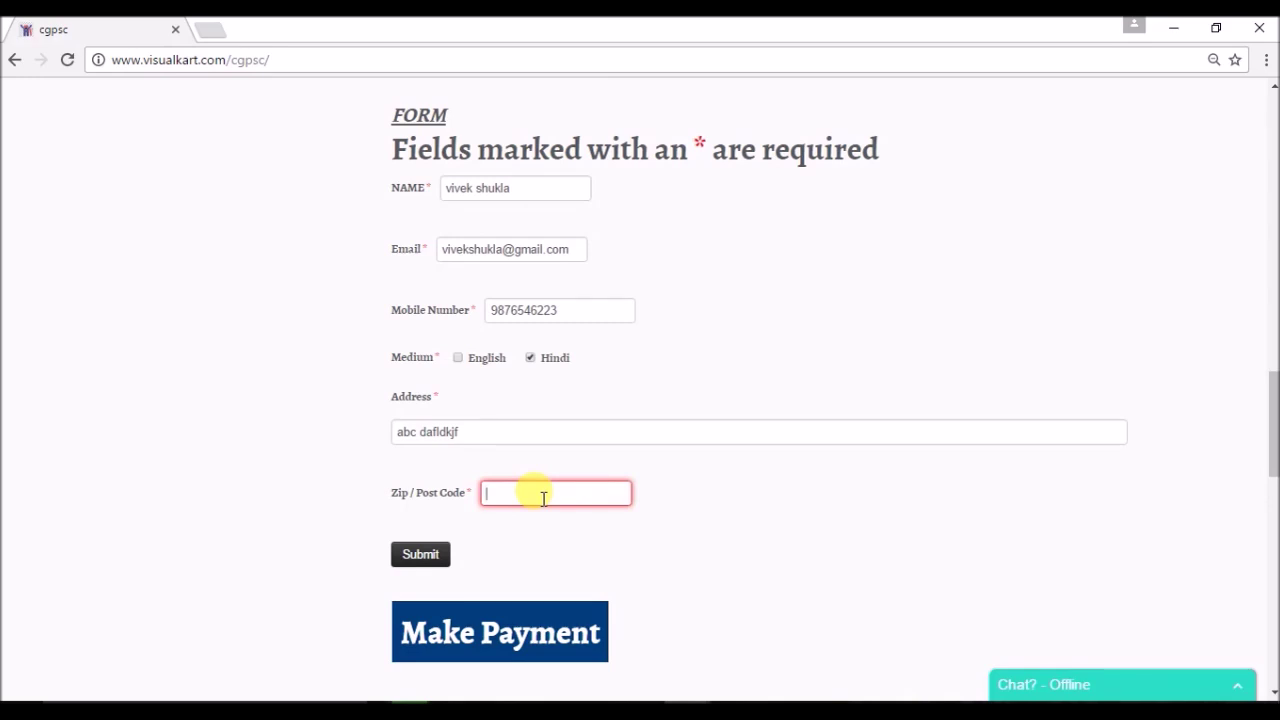
{"action": "type", "text": "498772"}
Submit the order form and go on to the Rs. 2500 payment page.
{"action": "left_click", "coordinate": [432, 558]}
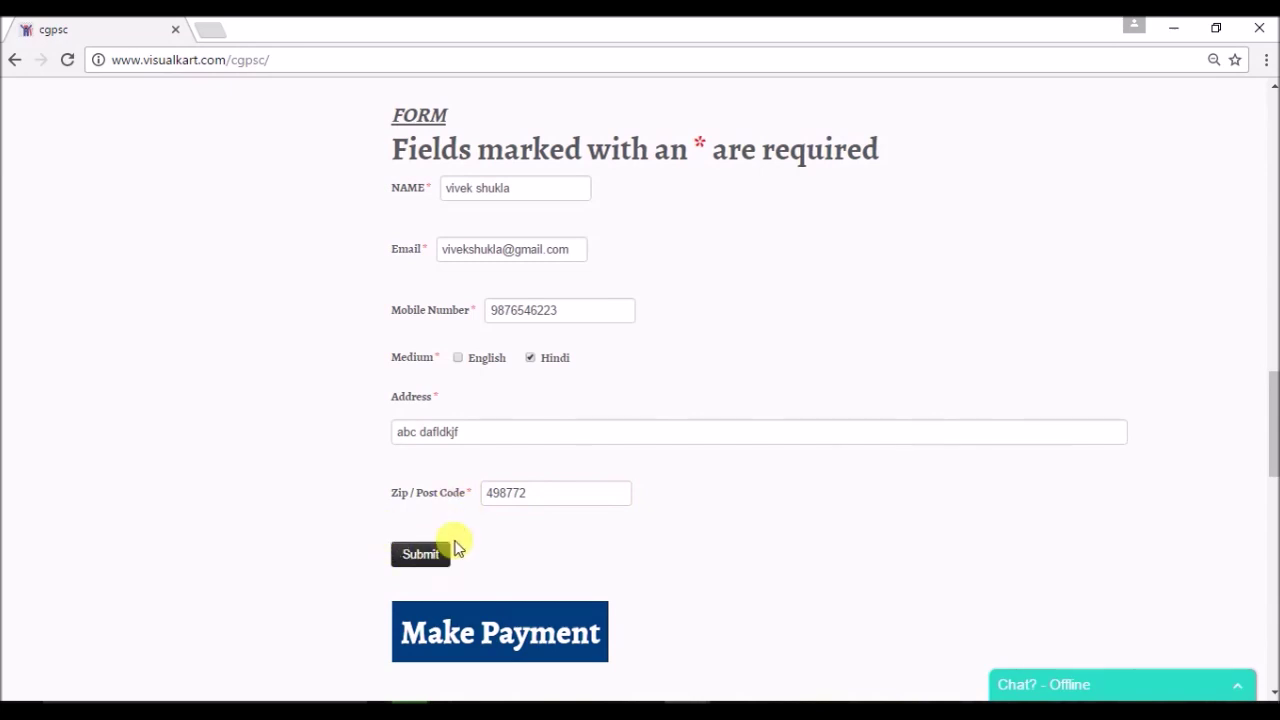
{"action": "left_click", "coordinate": [432, 558]}
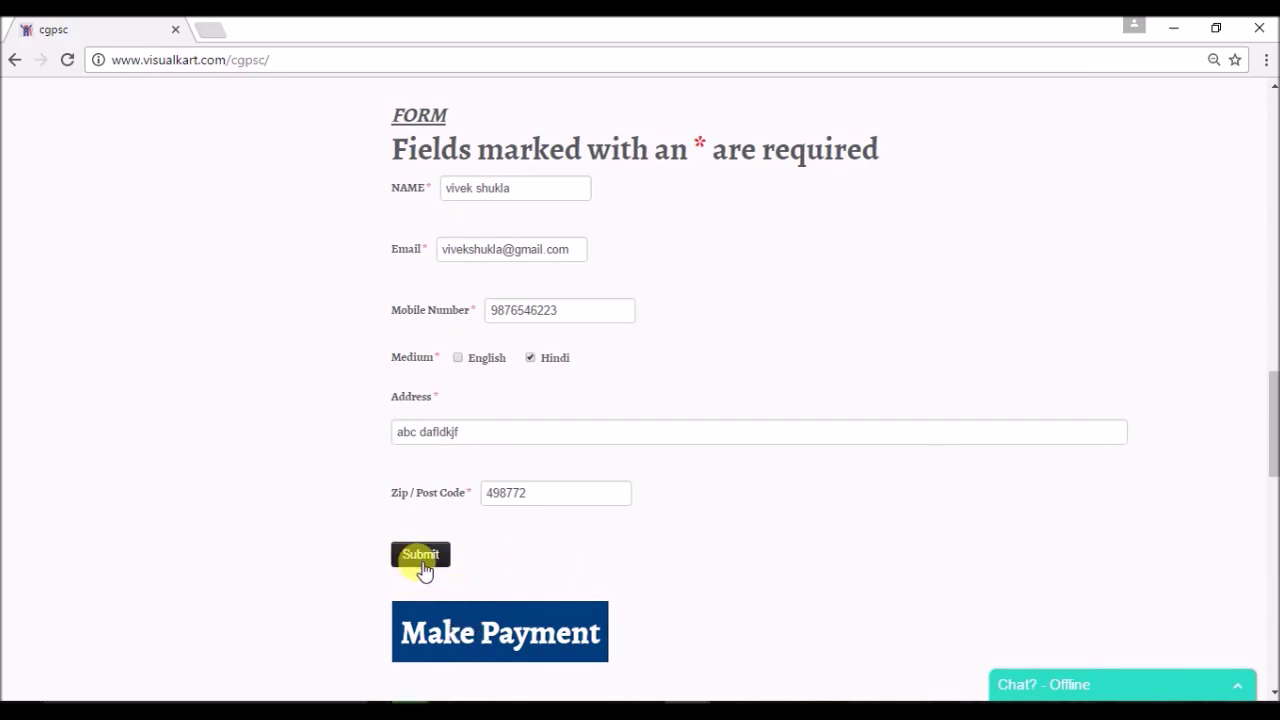
{"action": "left_click", "coordinate": [487, 630]}
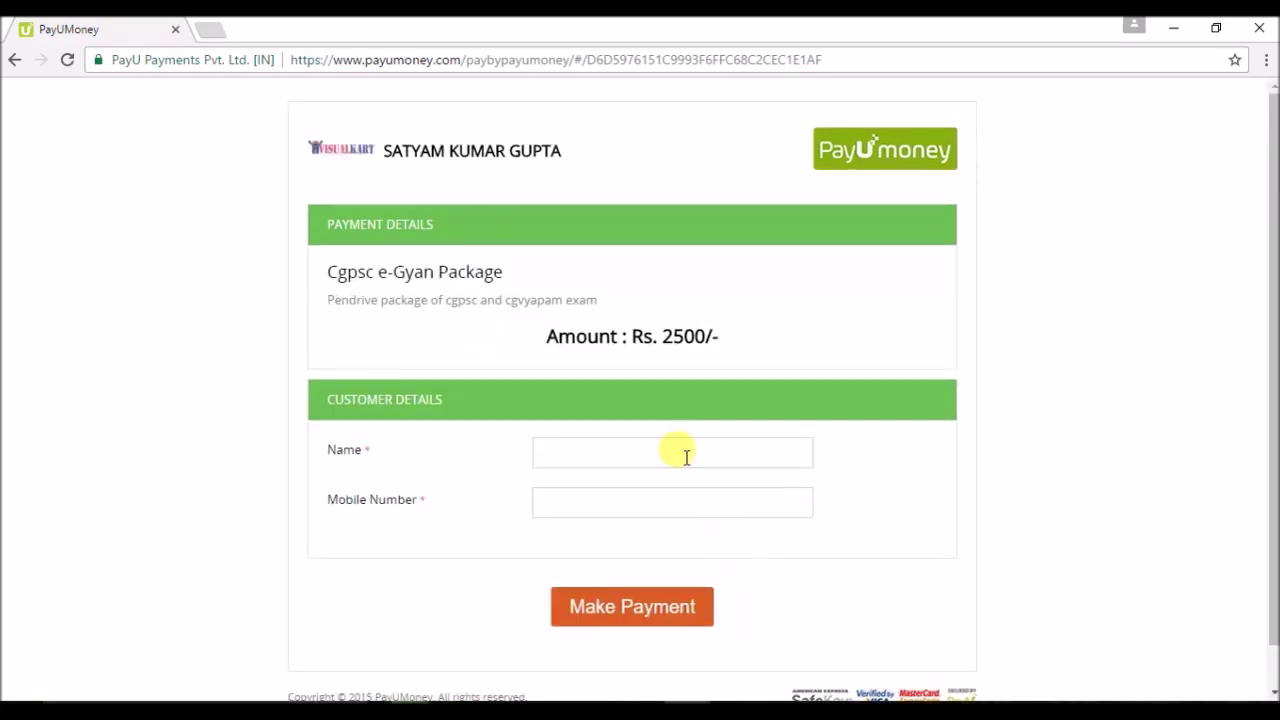
Enter the customer's name and mobile number in Customer Details and submit to reach the ₹2,500.00 checkout.
{"action": "left_click", "coordinate": [680, 452]}
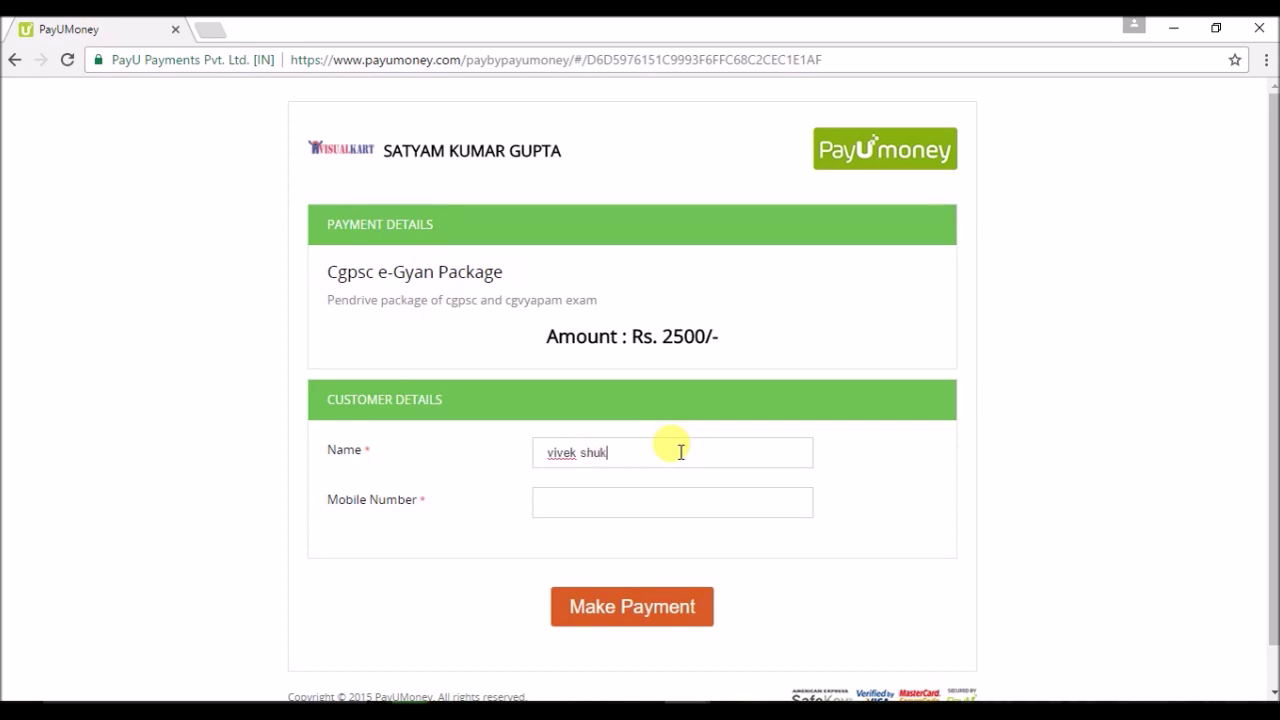
{"action": "left_click", "coordinate": [638, 508]}
{"action": "type", "text": "43534545"}
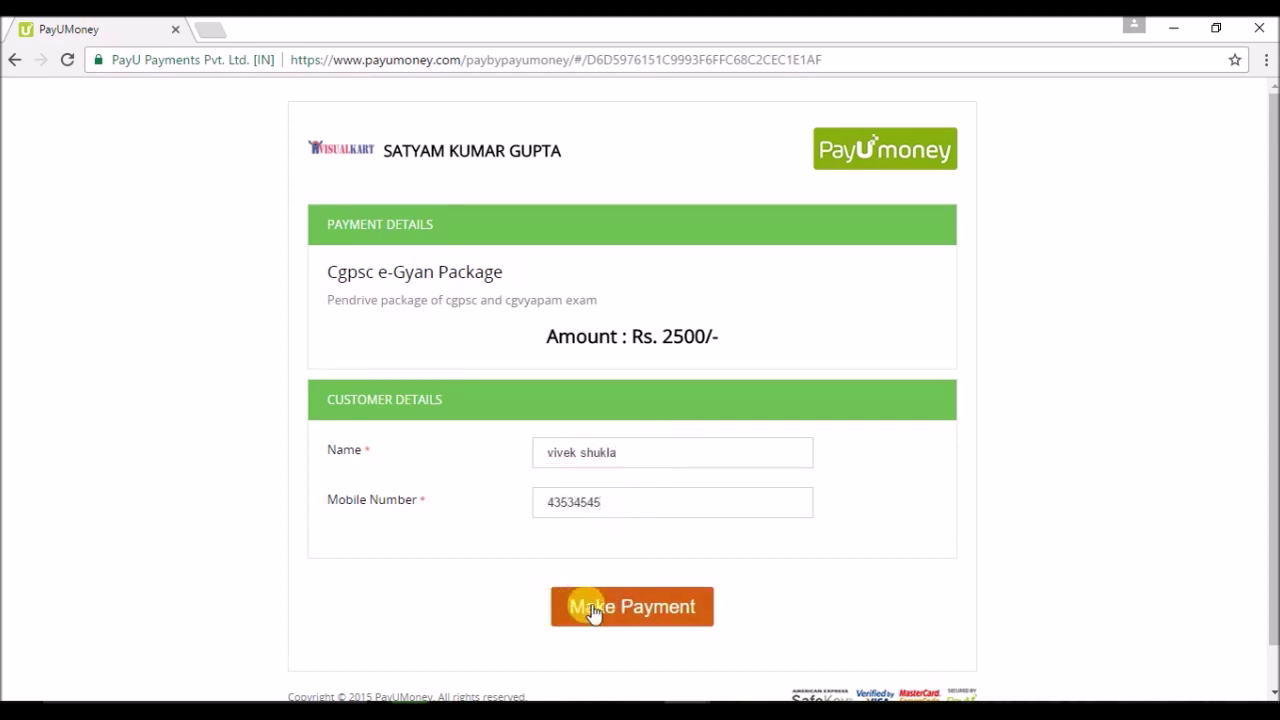
{"action": "left_click", "coordinate": [593, 608]}
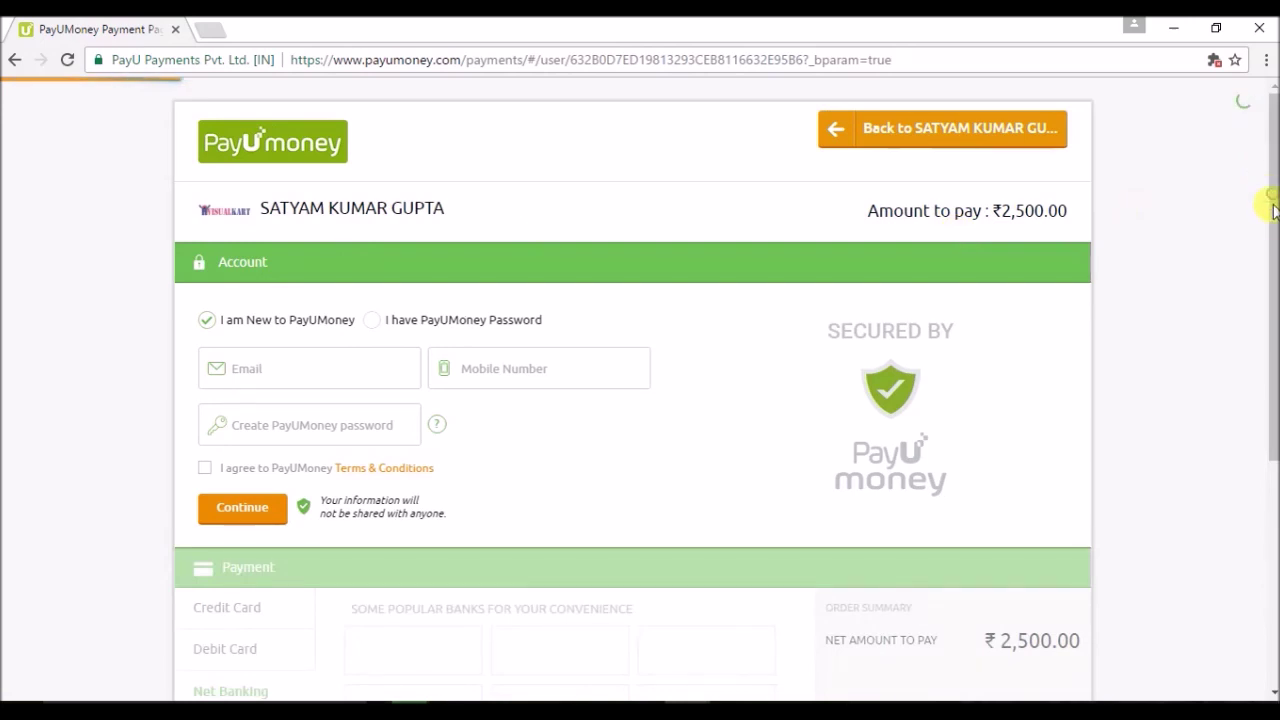
Choose 'I am New to PayUMoney' and enter the account e-mail and mobile number.
{"action": "scroll", "coordinate": [300, 166], "scroll_direction": "down", "scroll_amount": 1}
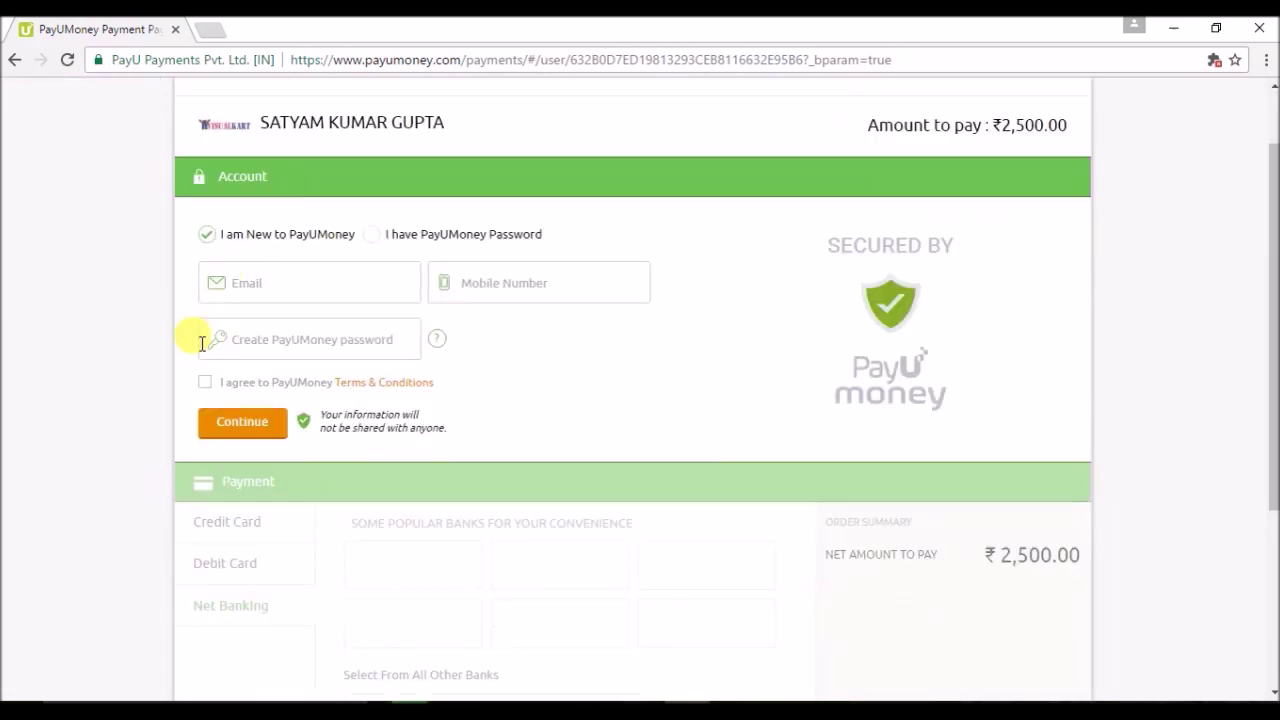
{"action": "left_click", "coordinate": [207, 240]}
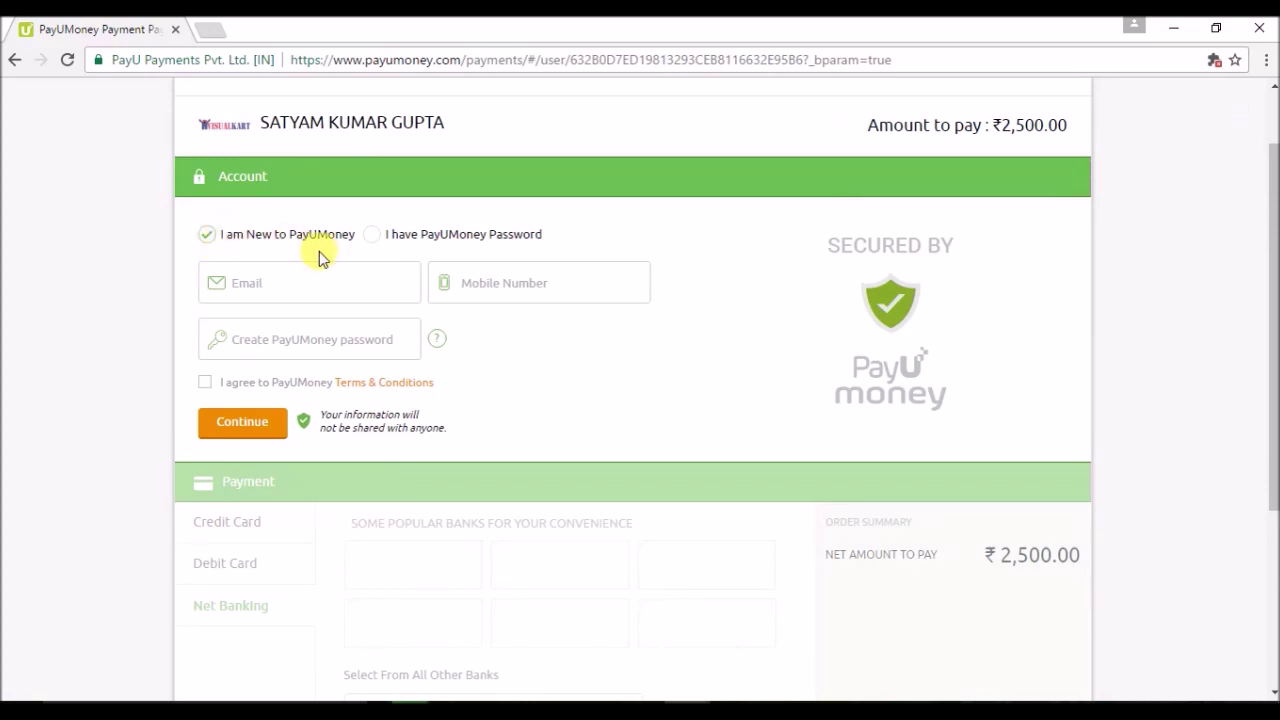
{"action": "left_click", "coordinate": [292, 289]}
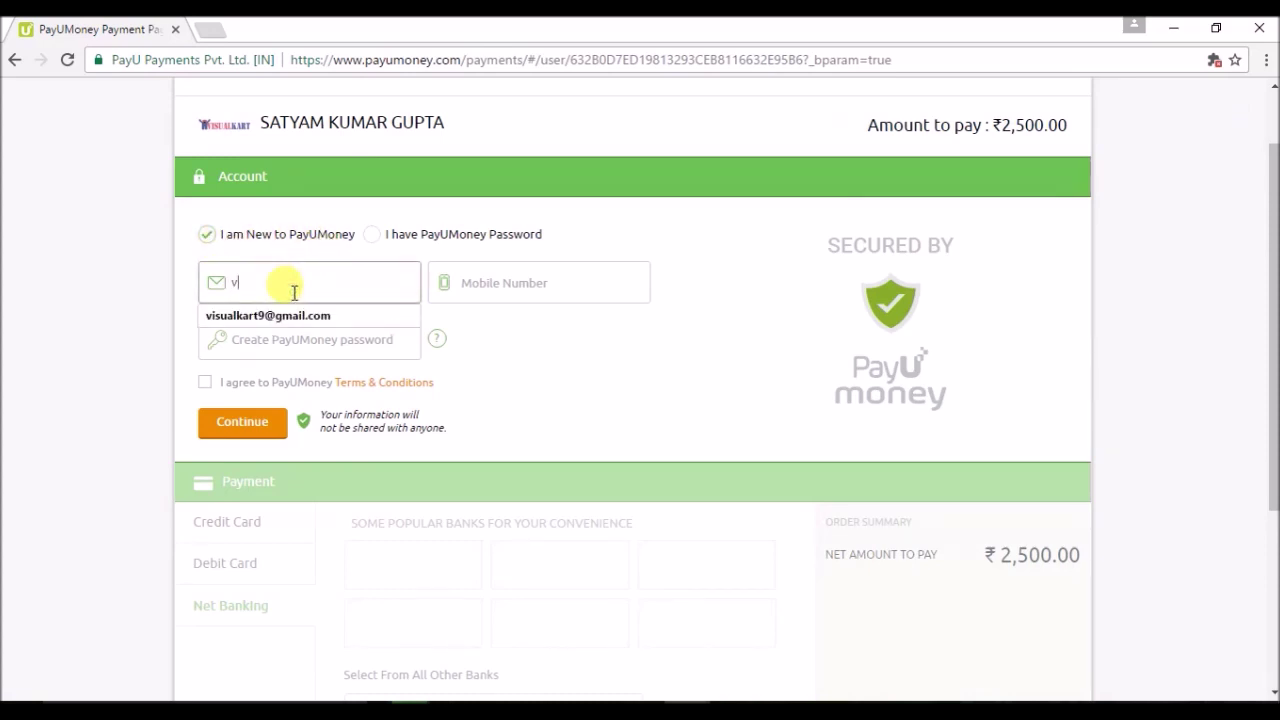
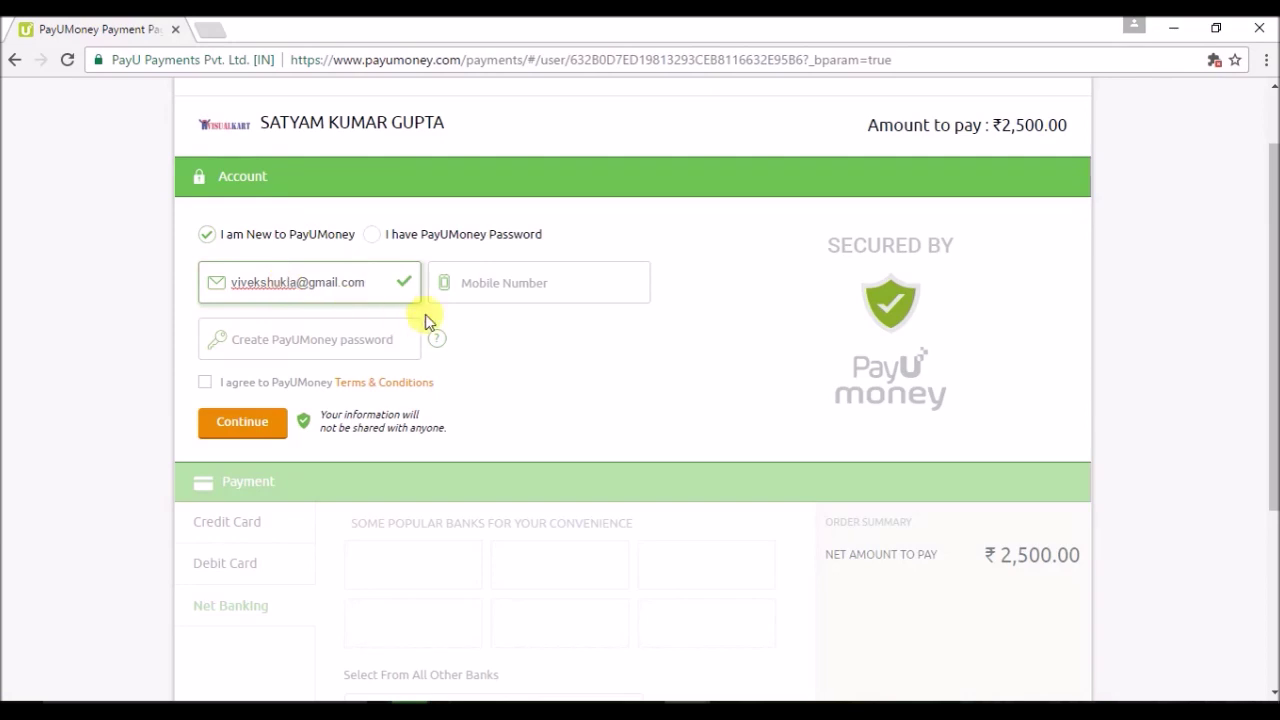
{"action": "left_click", "coordinate": [508, 283]}
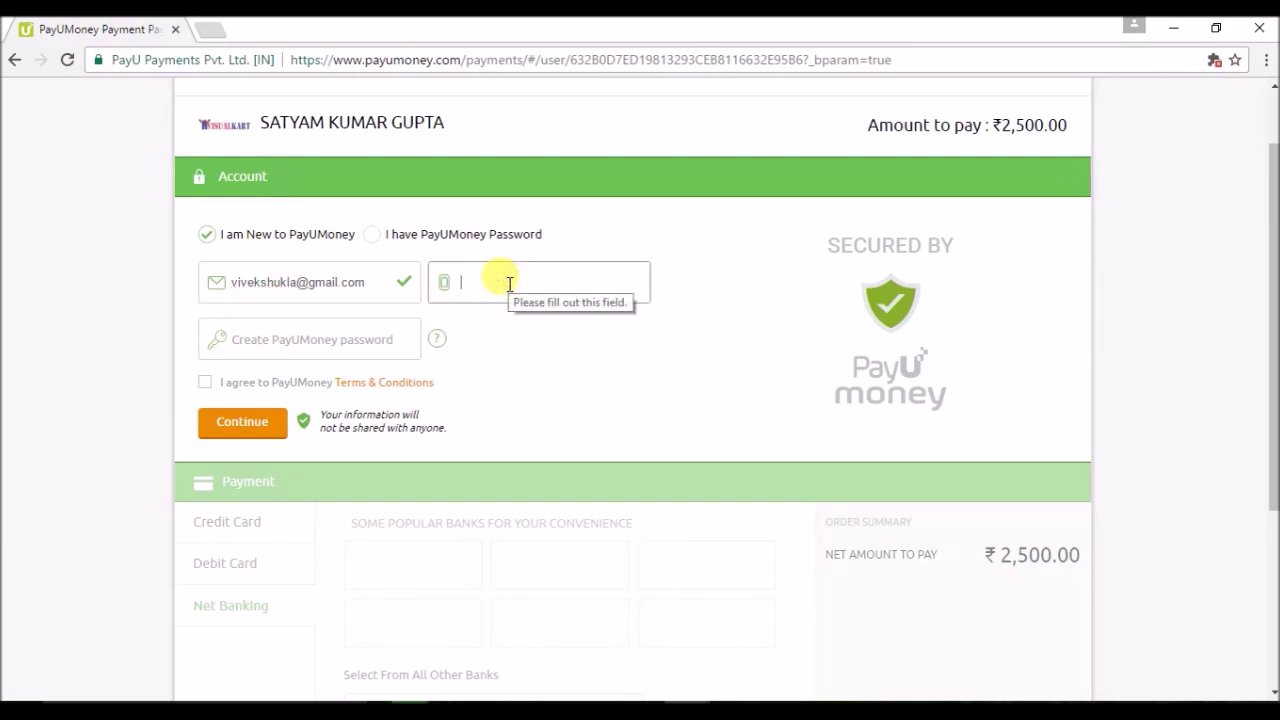
{"action": "type", "text": "3243243243"}
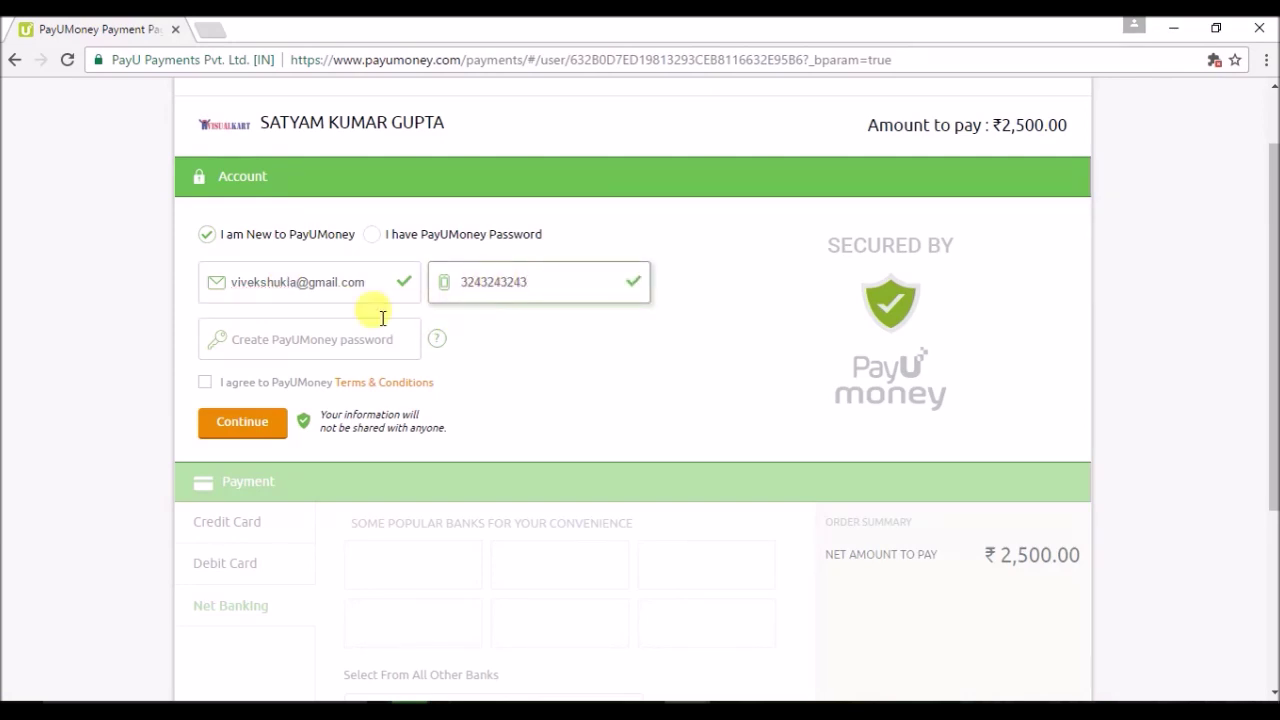
Create a password, accept the Terms & Conditions and continue, which returns an 'invalid user info' error.
{"action": "left_click", "coordinate": [321, 347]}
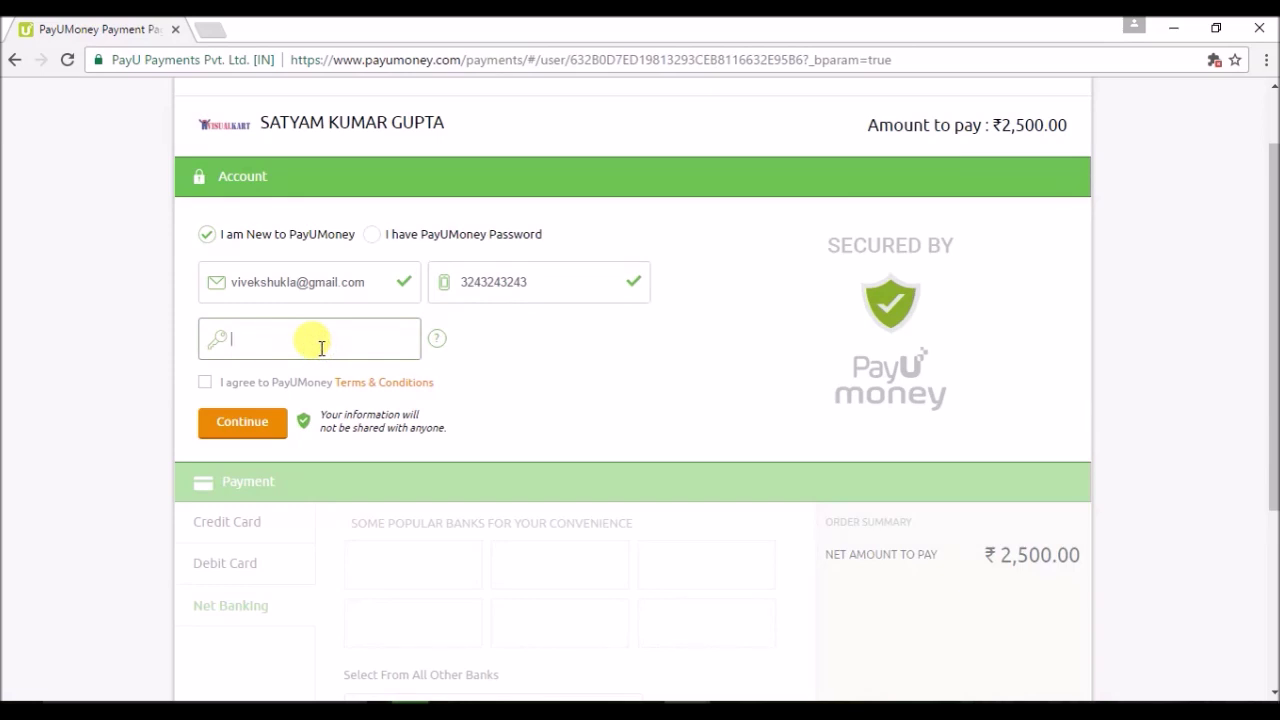
{"action": "left_click", "coordinate": [520, 374]}
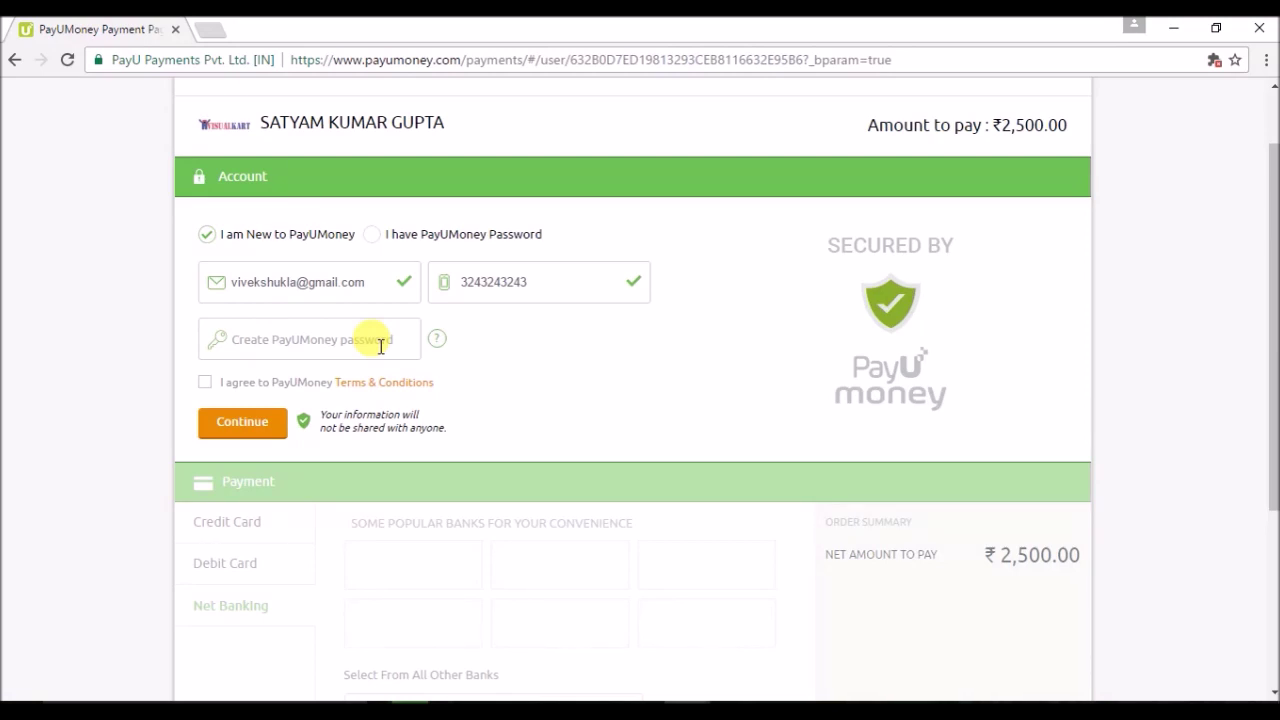
{"action": "left_click", "coordinate": [380, 346]}
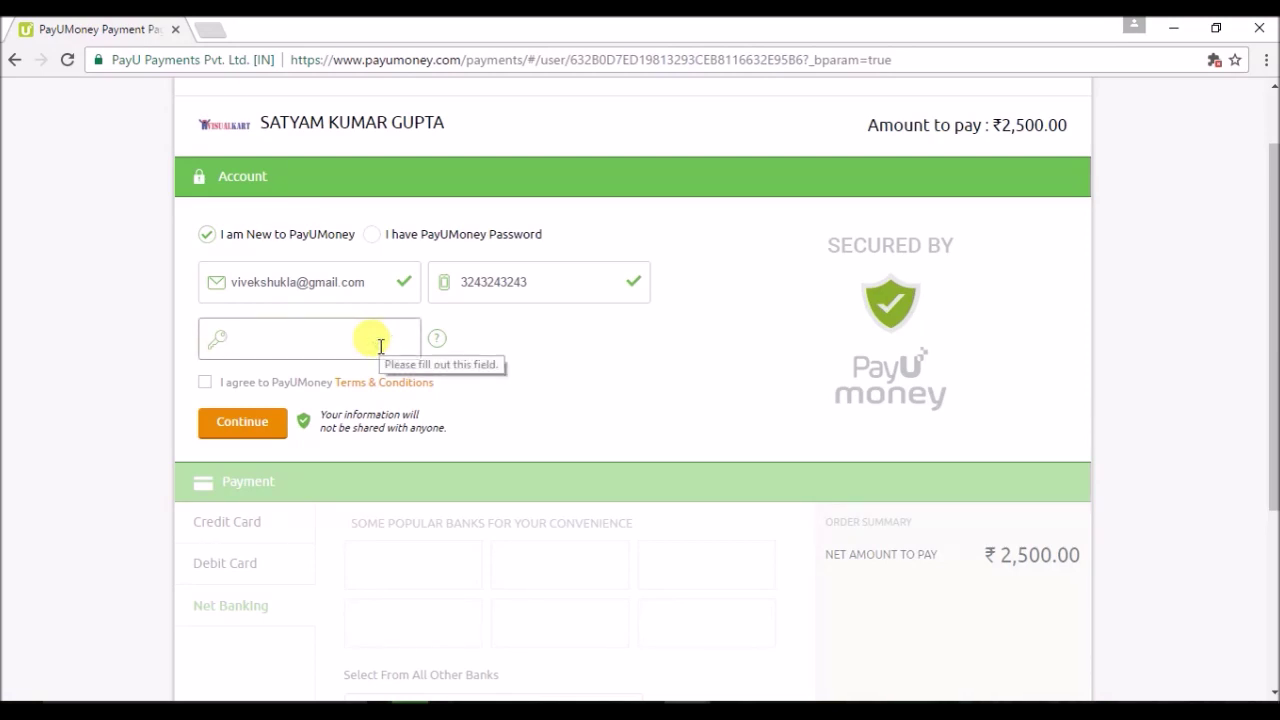
{"action": "type", "text": "abcdef"}
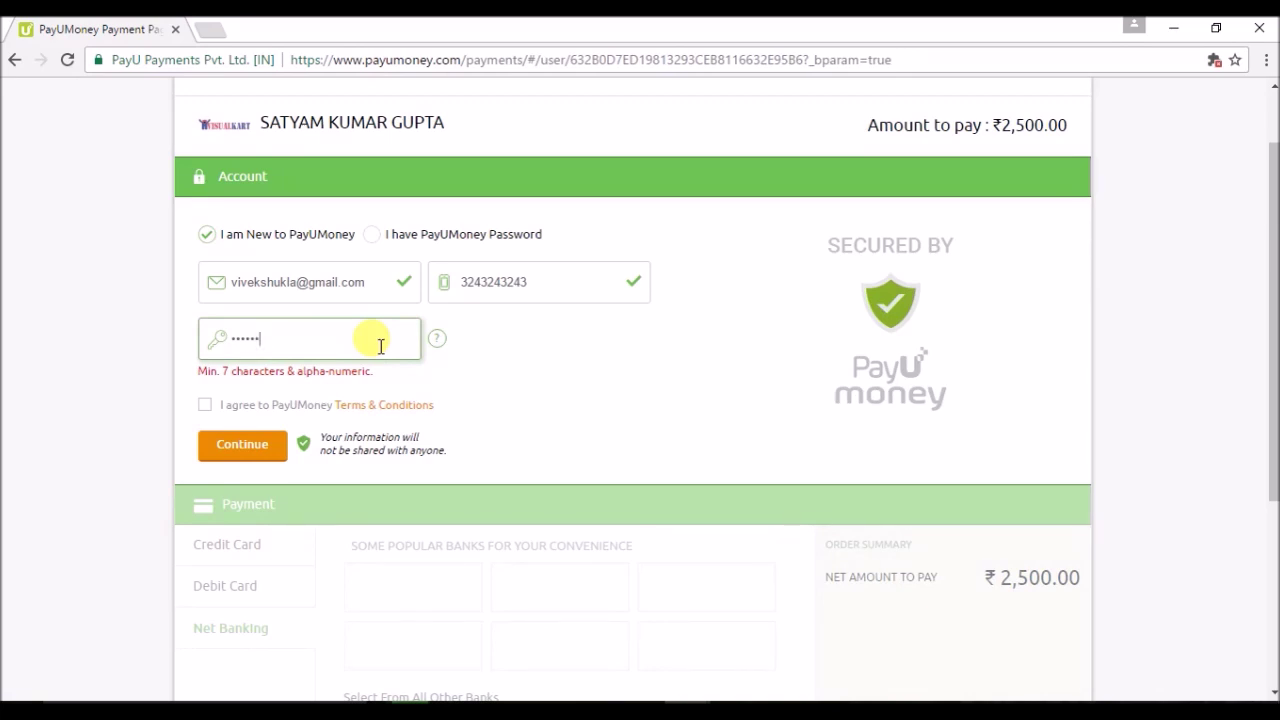
{"action": "type", "text": "g"}
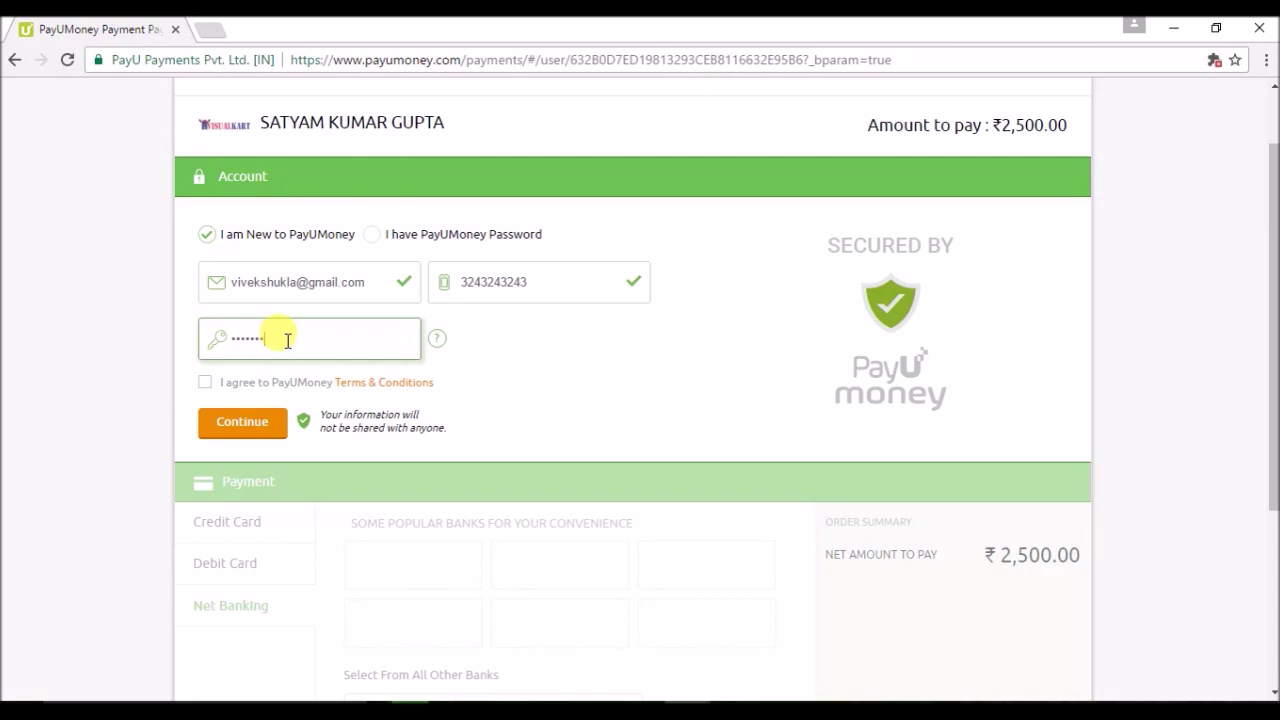
{"action": "left_click", "coordinate": [205, 386]}
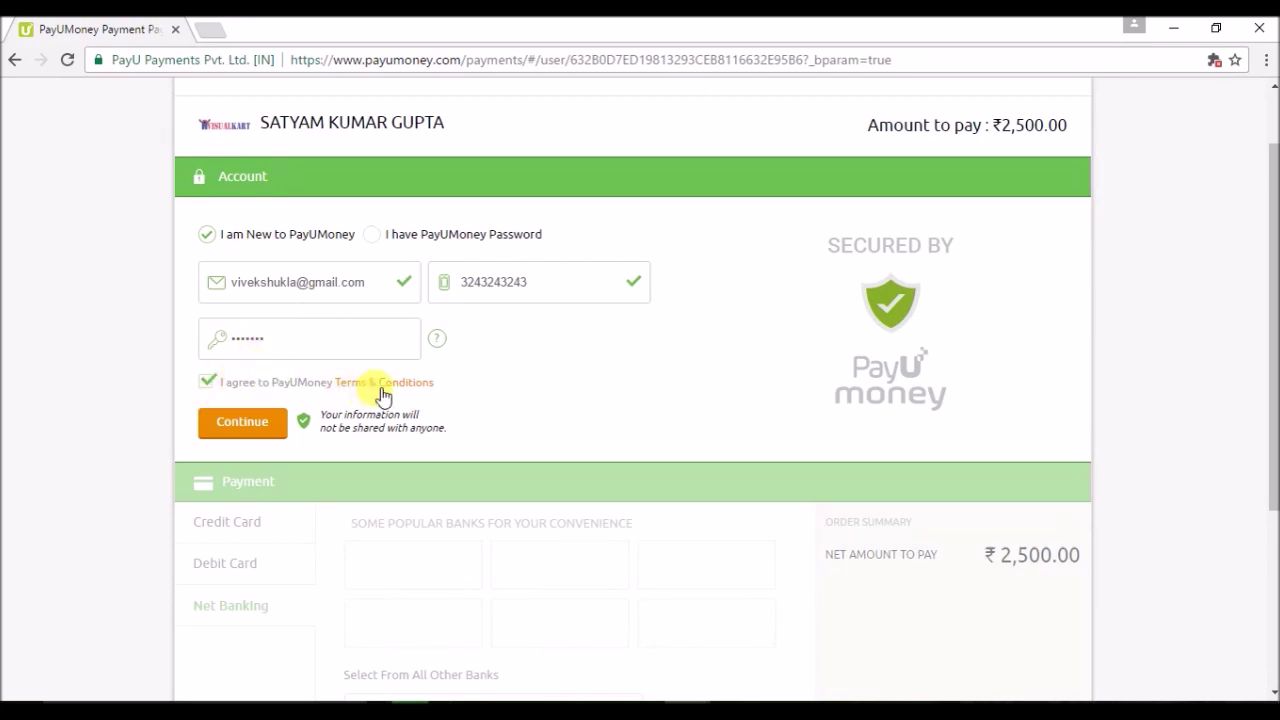
{"action": "left_click", "coordinate": [229, 431]}
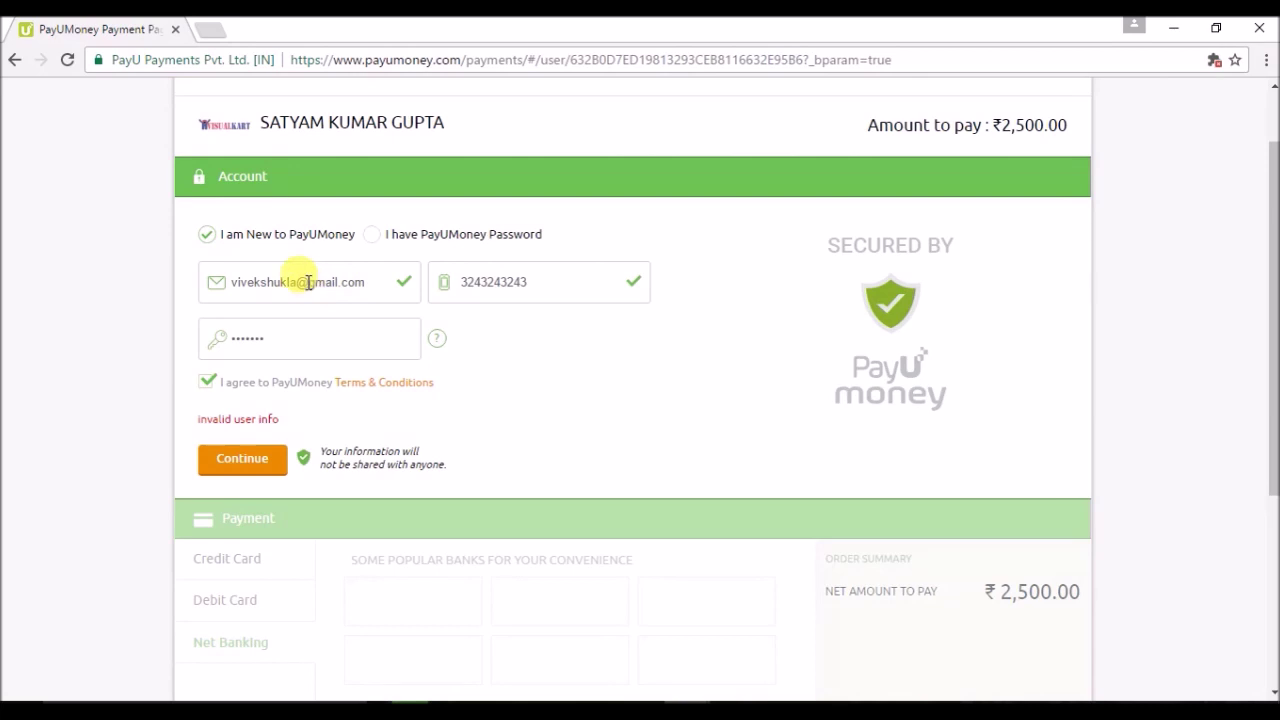
Lengthen the account password and resubmit the new-user details.
{"action": "left_click", "coordinate": [308, 352]}
{"action": "type", "text": "12"}
{"action": "left_click", "coordinate": [252, 458]}
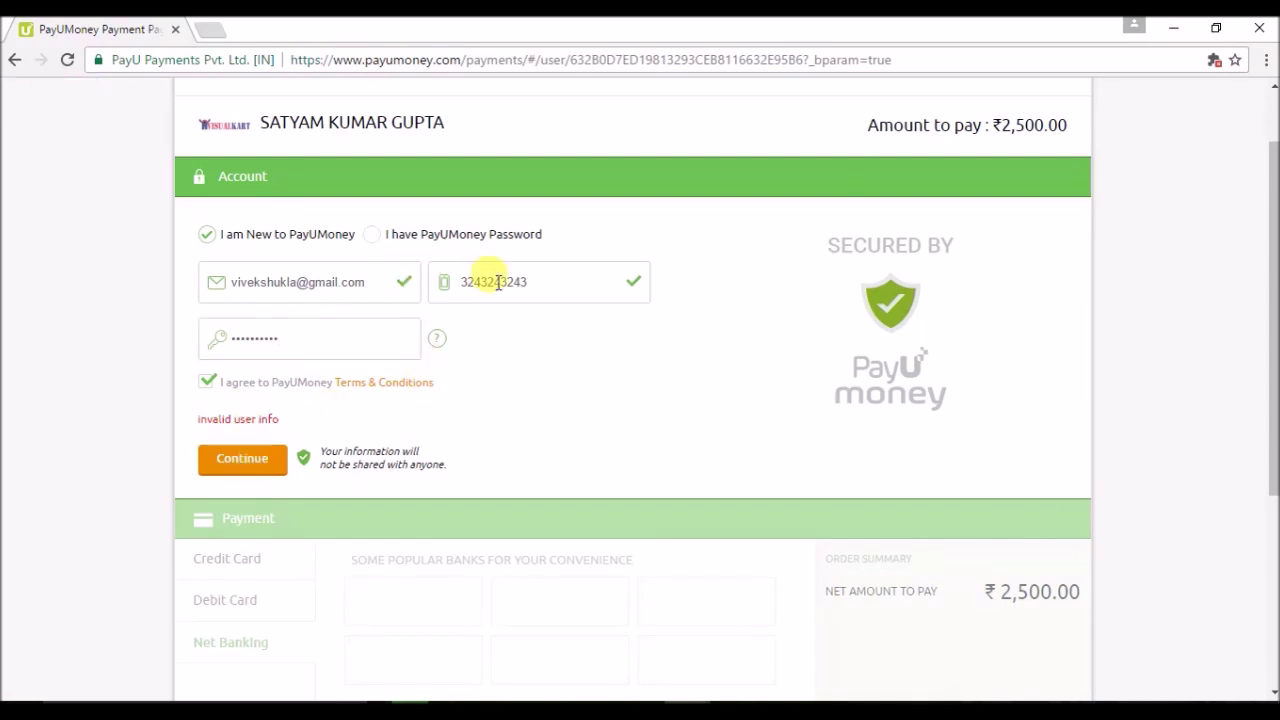
Replace the mobile number with a valid one and resubmit, opening the Net Banking payment step.
{"action": "left_click", "coordinate": [538, 282]}
{"action": "key", "text": "BackSpace"}
{"action": "key", "text": "BackSpace"}
{"action": "key", "text": "BackSpace"}
{"action": "key", "text": "BackSpace"}
{"action": "key", "text": "BackSpace"}
{"action": "key", "text": "BackSpace"}
{"action": "key", "text": "BackSpace"}
{"action": "key", "text": "BackSpace"}
{"action": "key", "text": "BackSpace"}
{"action": "key", "text": "BackSpace"}
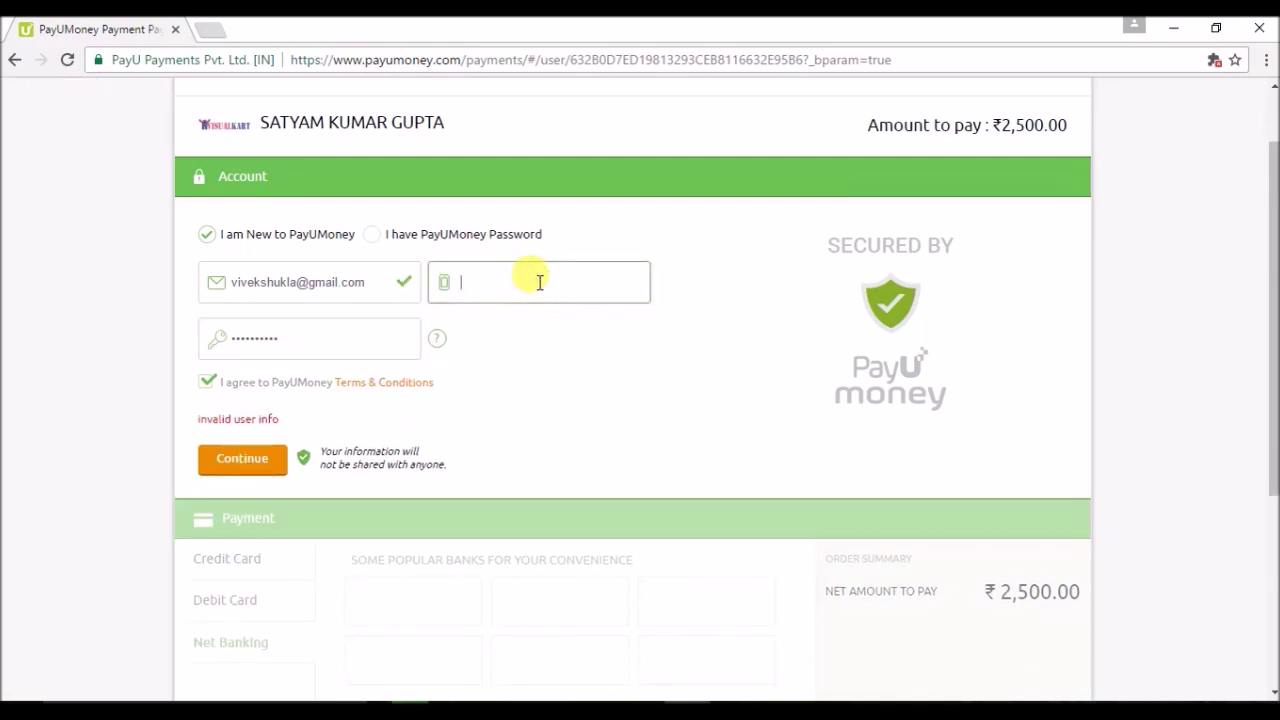
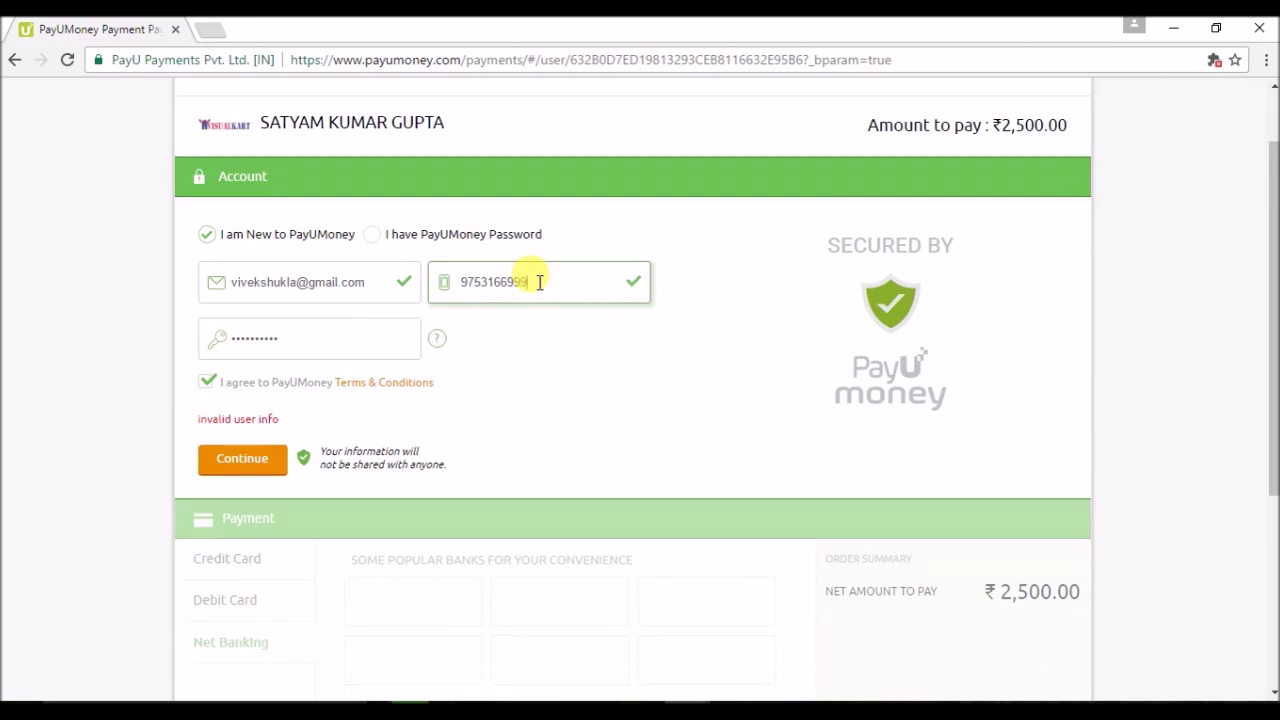
{"action": "left_click", "coordinate": [242, 459]}
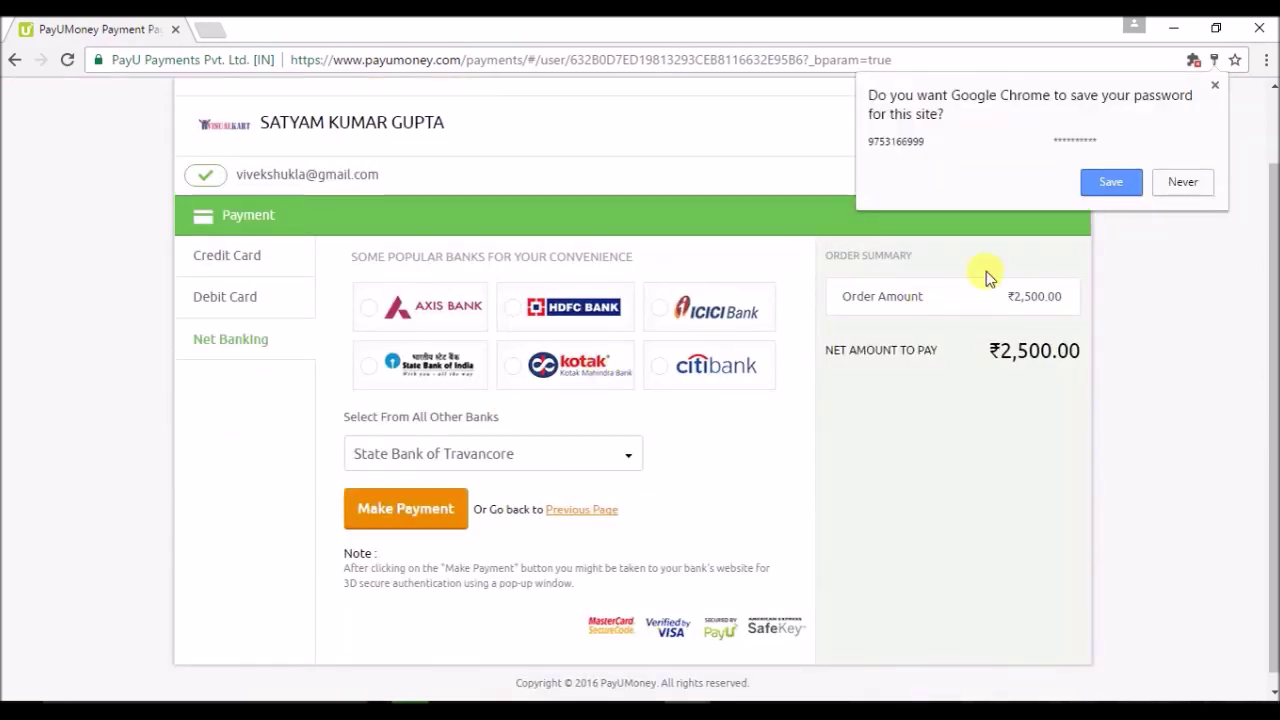
Decline Chrome's password save and switch to the Credit Card form, placing the cursor in Card Number.
{"action": "left_click", "coordinate": [1183, 183]}
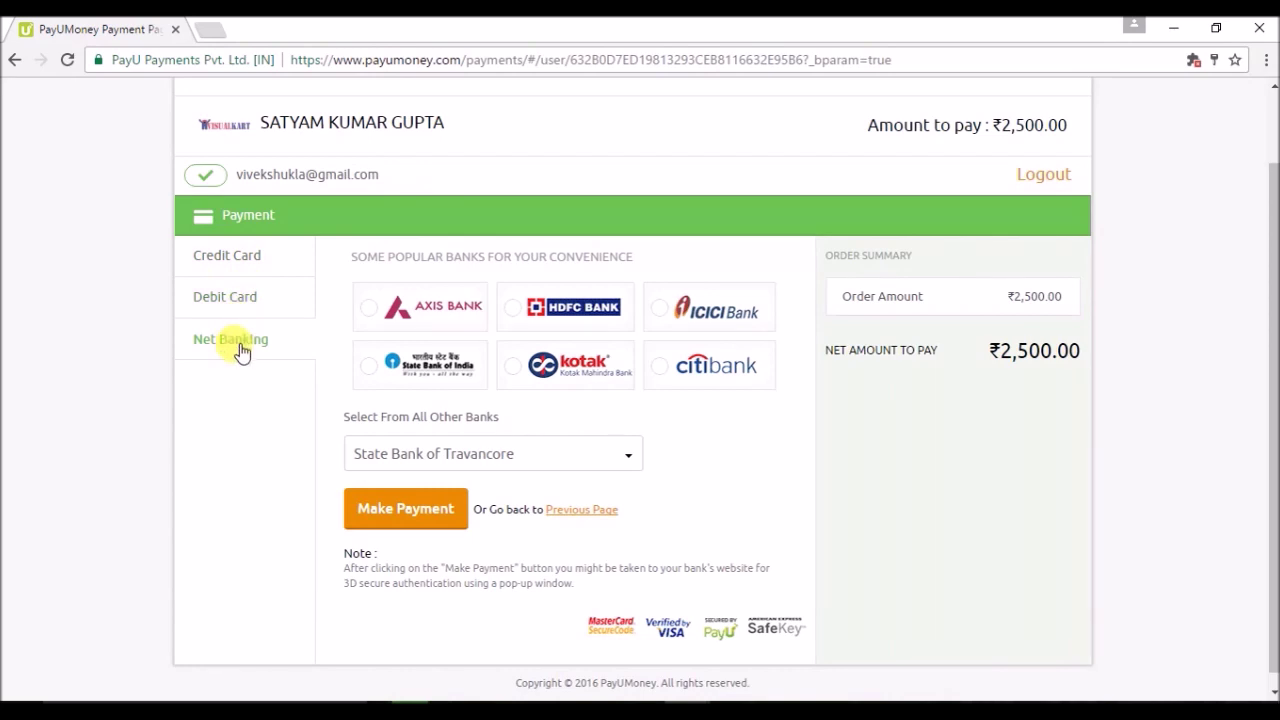
{"action": "left_click", "coordinate": [240, 298]}
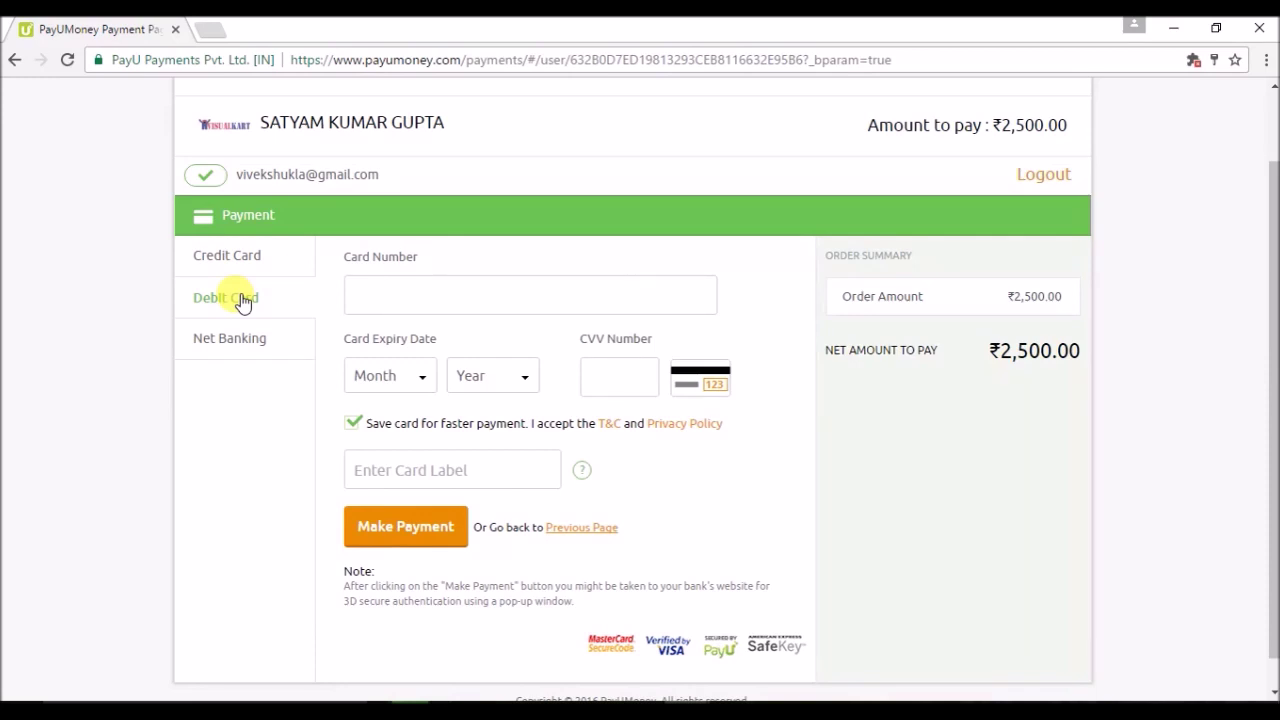
{"action": "left_click", "coordinate": [228, 254]}
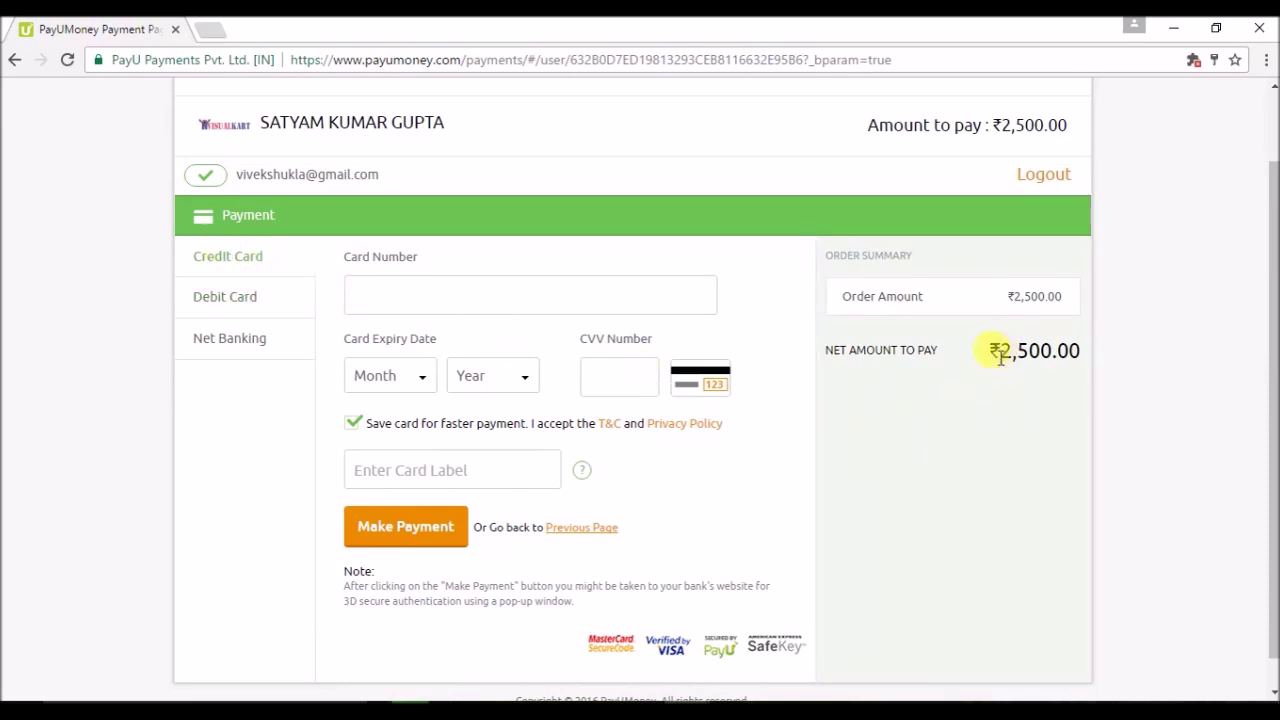
{"action": "left_click_drag", "start_coordinate": [997, 350], "coordinate": [1081, 348]}
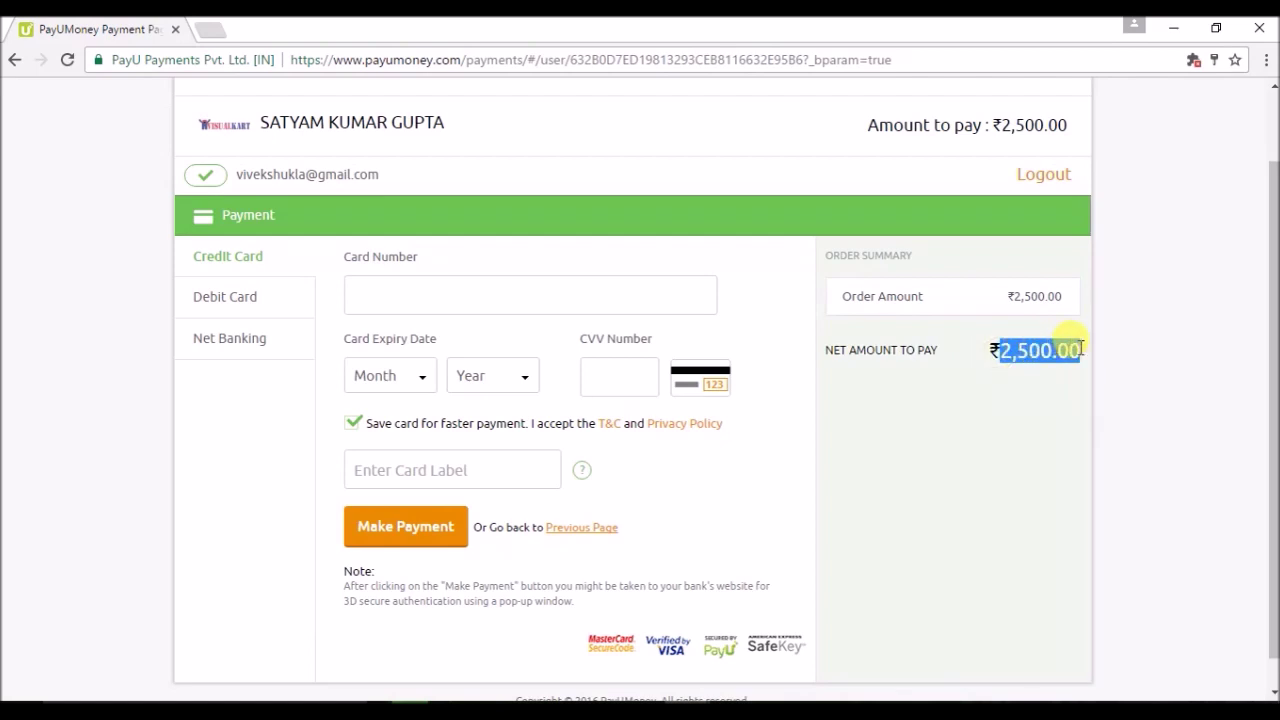
{"action": "left_click", "coordinate": [995, 418]}
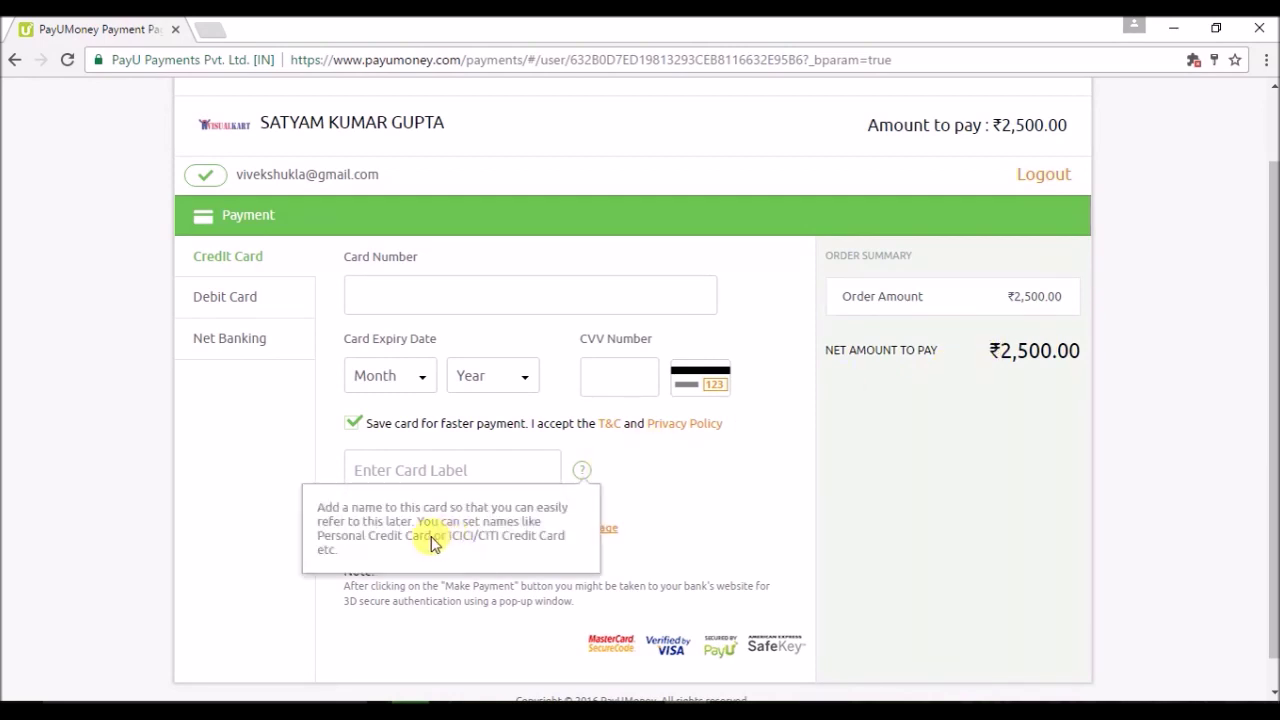
{"action": "left_click", "coordinate": [434, 298]}
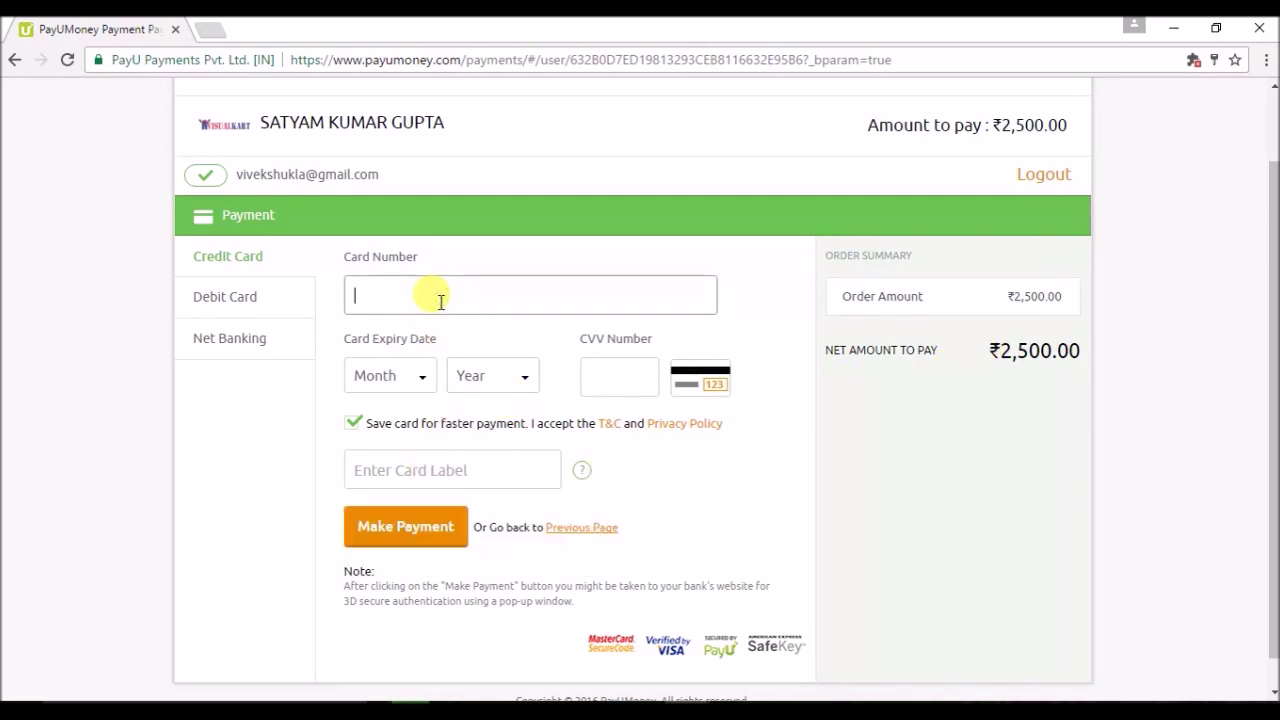